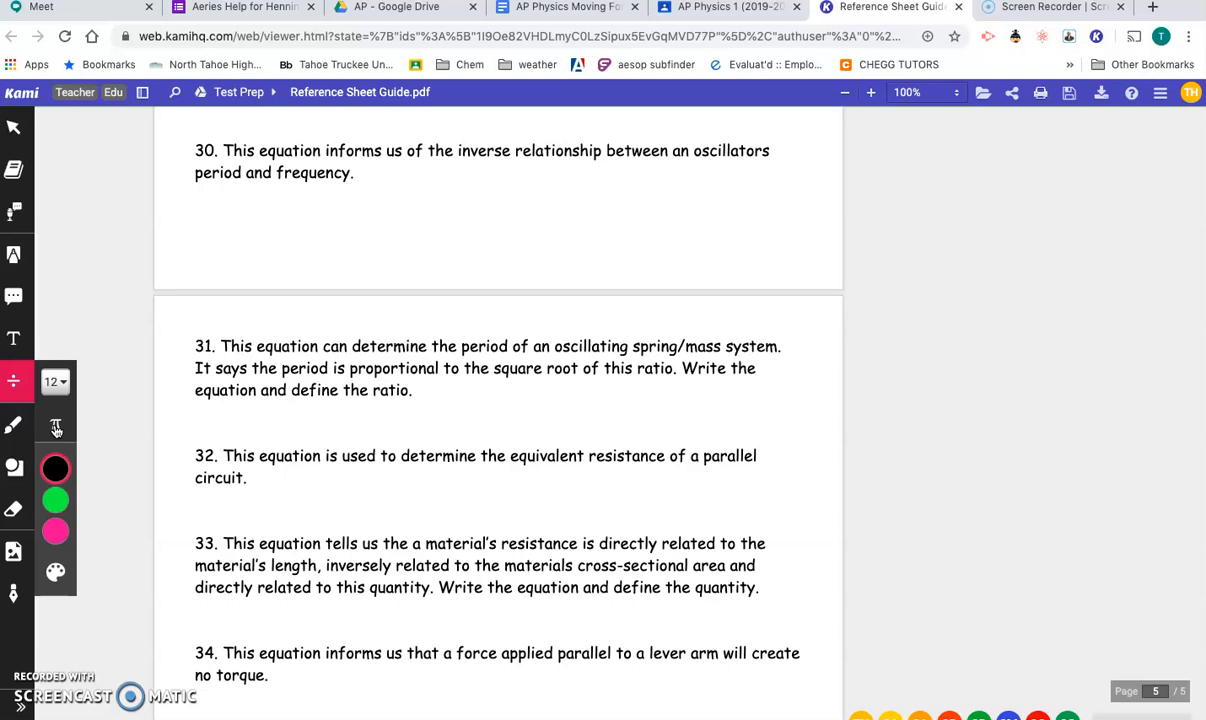
- Open the Equation tool's symbol palette, browse its symbols, and search it for "sq"
{"action": "left_click", "coordinate": [56, 428]}
{"action": "left_click", "coordinate": [280, 490]}
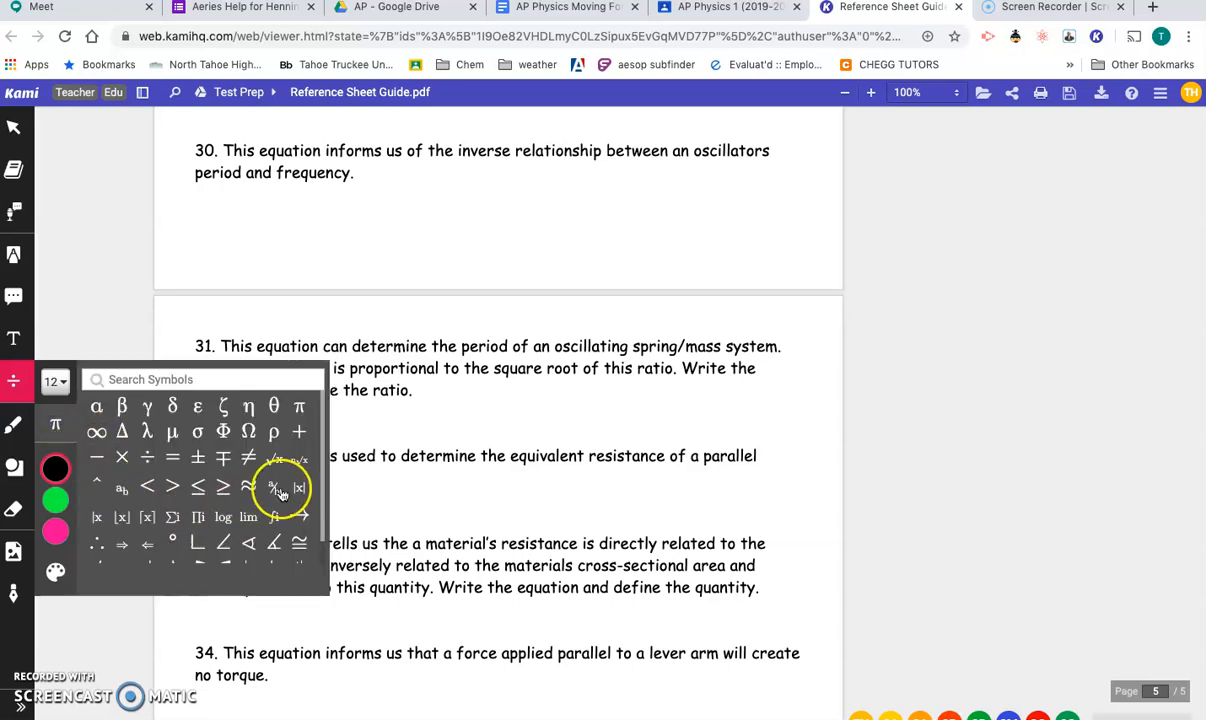
{"action": "mouse_move", "coordinate": [323, 457]}
{"action": "left_mouse_down"}
{"action": "mouse_move", "coordinate": [320, 493]}
{"action": "mouse_move", "coordinate": [316, 455]}
{"action": "left_mouse_up"}
{"action": "left_click", "coordinate": [195, 450]}
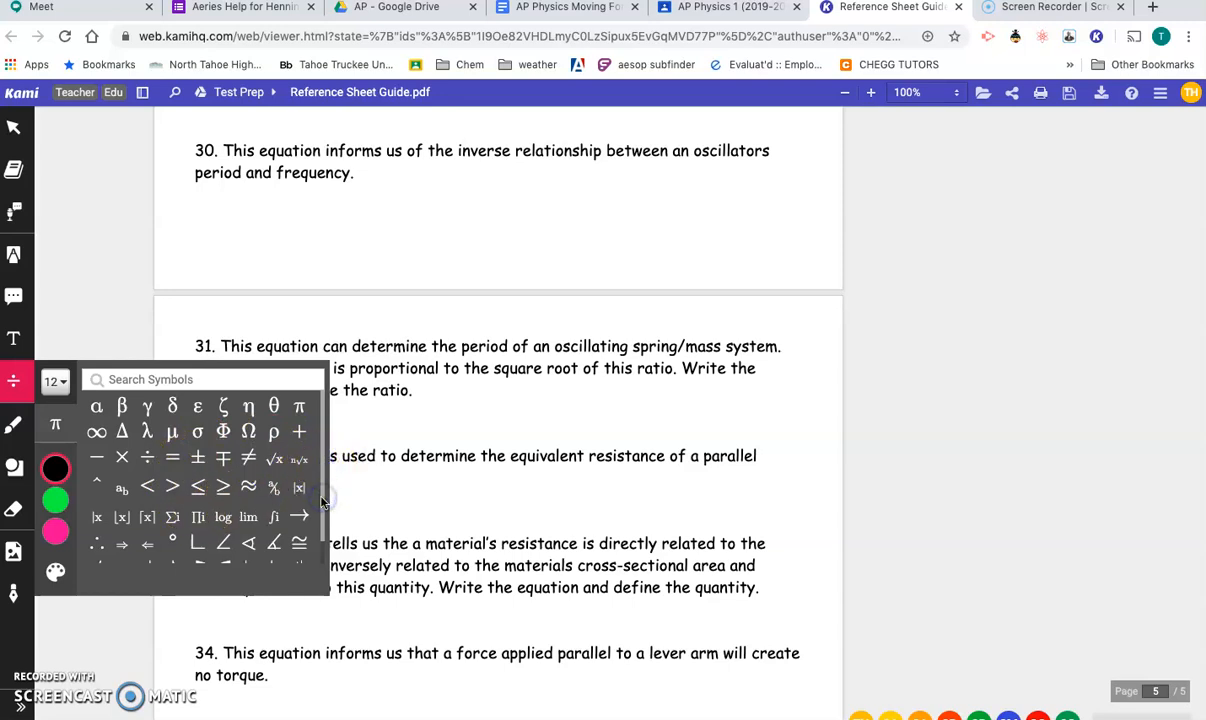
{"action": "left_click_drag", "start_coordinate": [323, 498], "coordinate": [318, 458]}
{"action": "type", "text": "sq"}
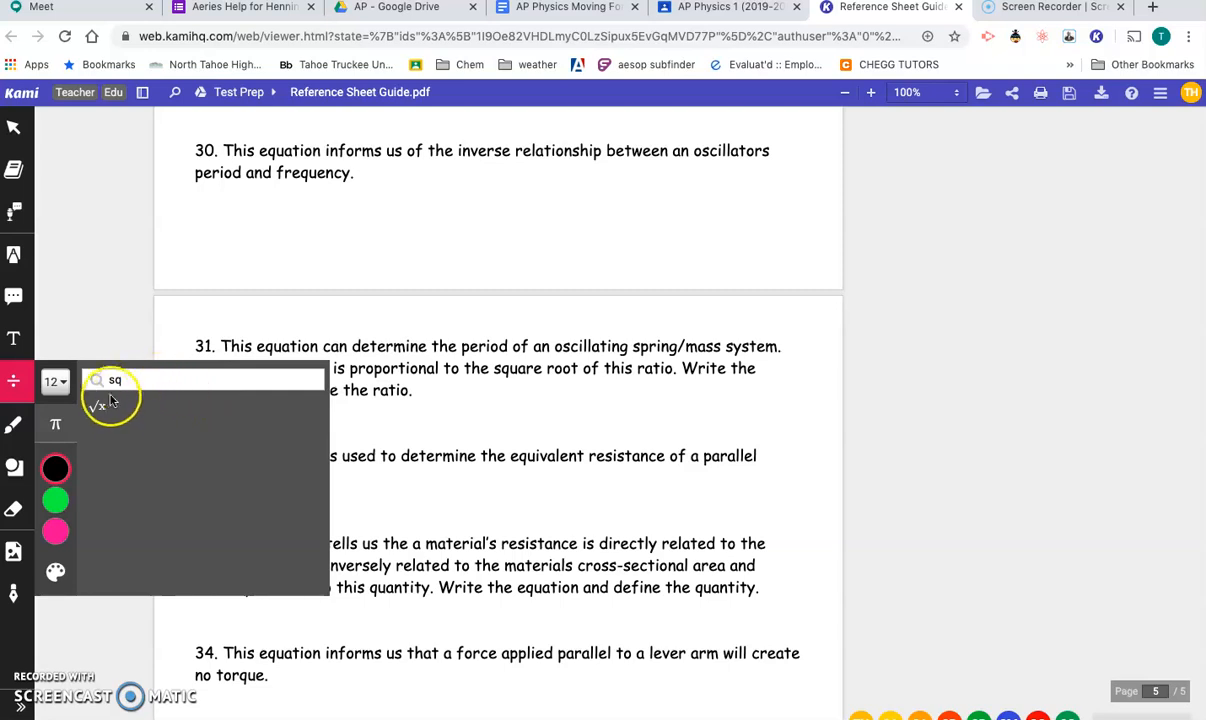
{"action": "key", "text": "BackSpace"}
{"action": "key", "text": "BackSpace"}
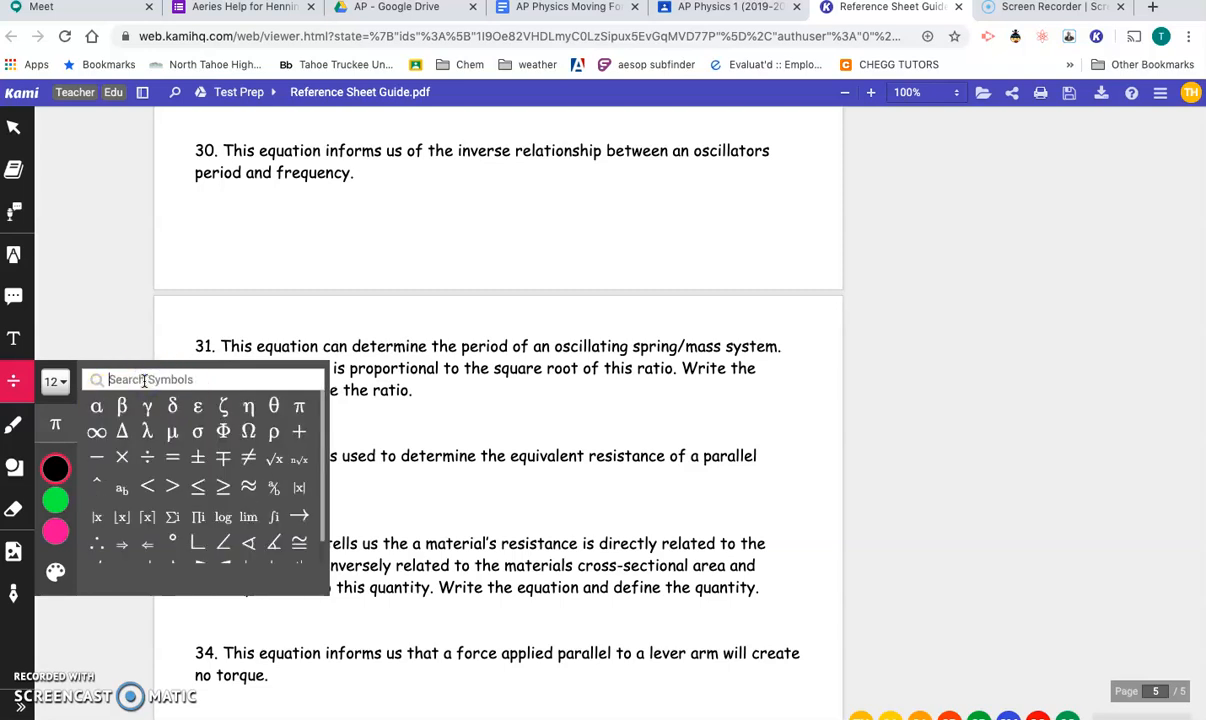
{"action": "left_click", "coordinate": [245, 350]}
{"action": "left_click", "coordinate": [173, 329]}
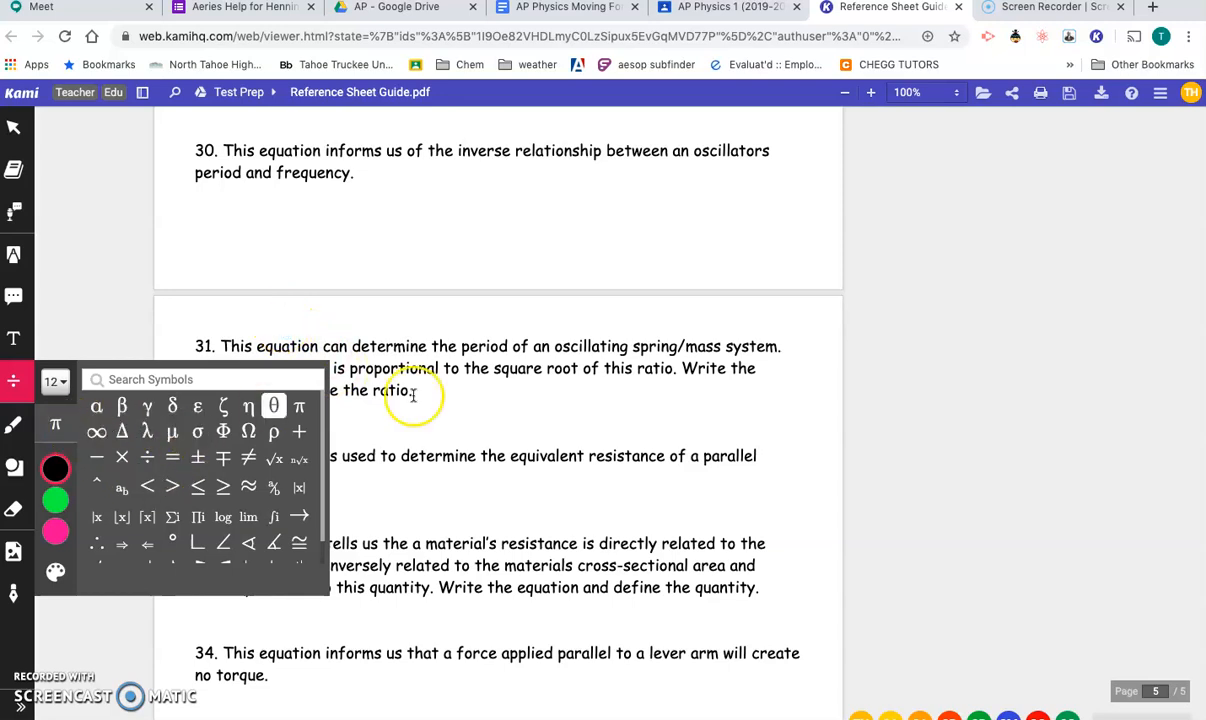
{"action": "scroll", "coordinate": [300, 342], "scroll_direction": "down", "scroll_amount": 1}
{"action": "scroll", "coordinate": [310, 342], "scroll_direction": "down", "scroll_amount": 1}
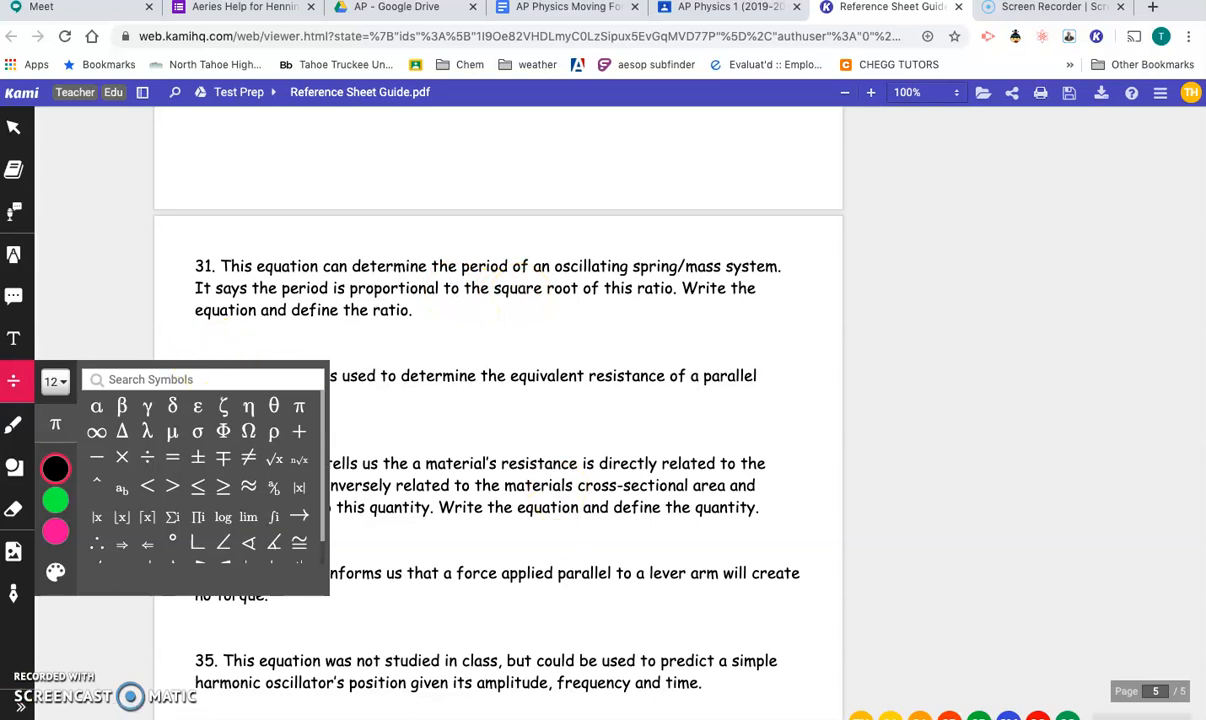
{"action": "mouse_move", "coordinate": [762, 717]}
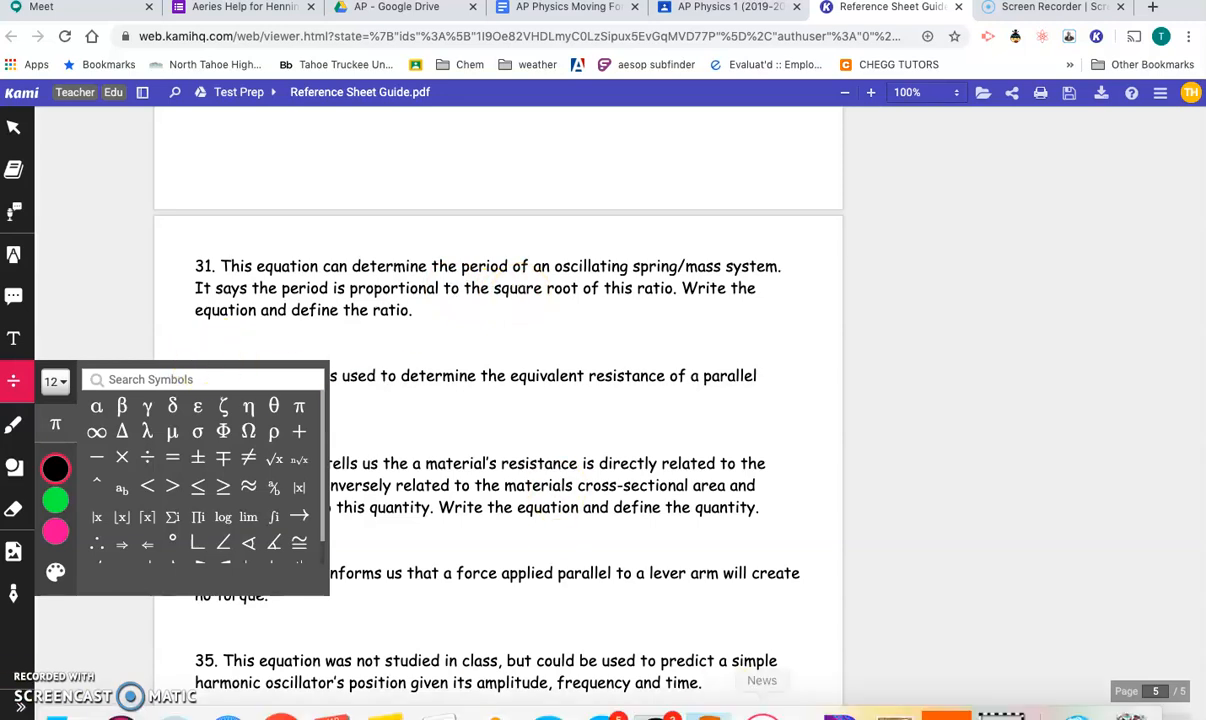
{"action": "left_click", "coordinate": [1019, 708]}
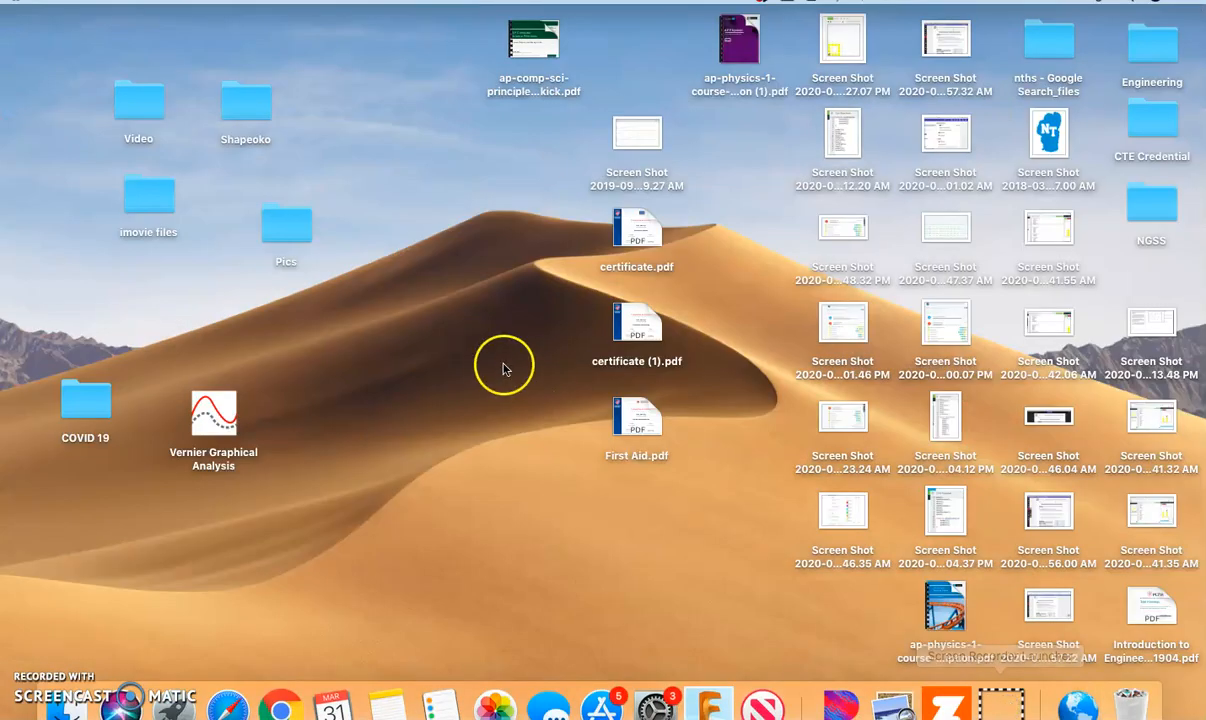
{"action": "left_click", "coordinate": [279, 713]}
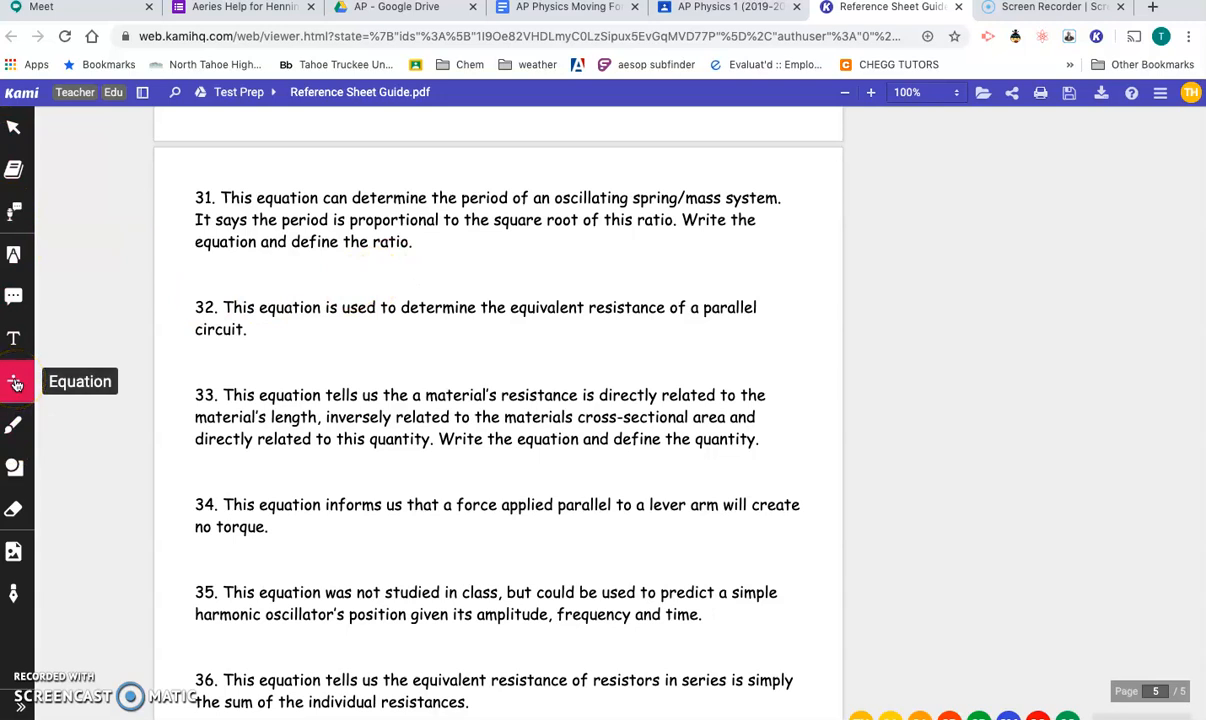
- Expand the toolbar to show the tool names and open the Equation tool's symbol palette
{"action": "left_click", "coordinate": [20, 706]}
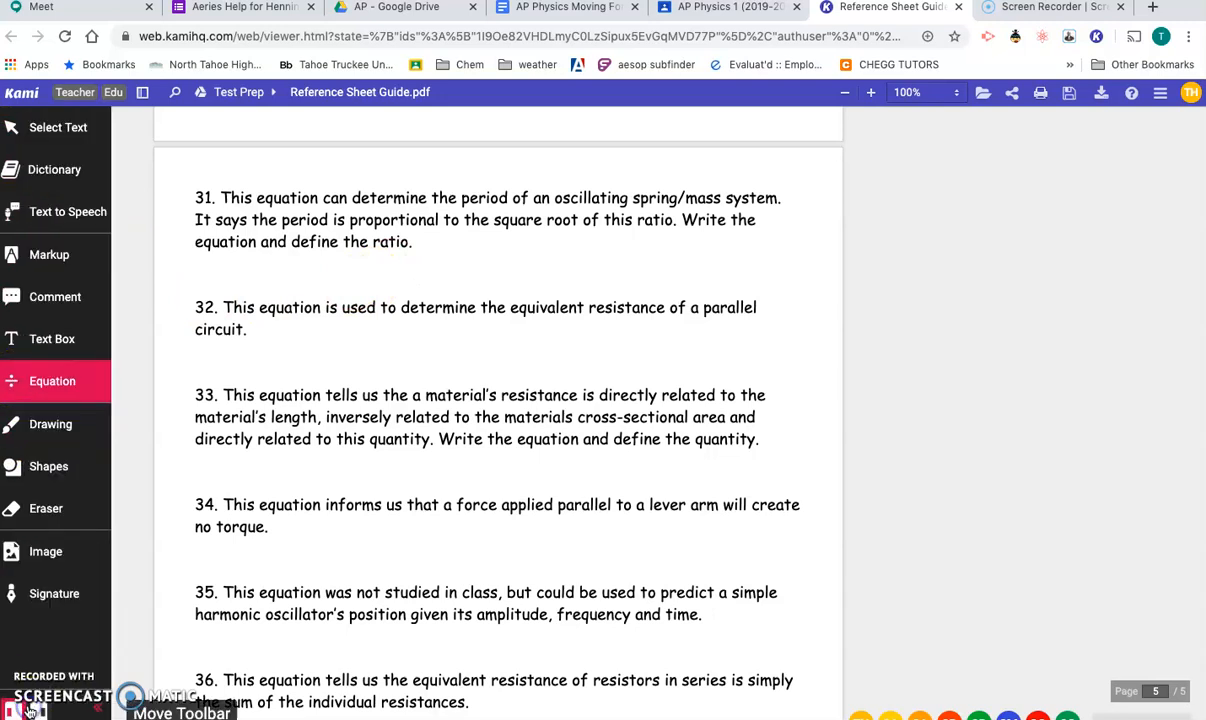
{"action": "left_click", "coordinate": [52, 379]}
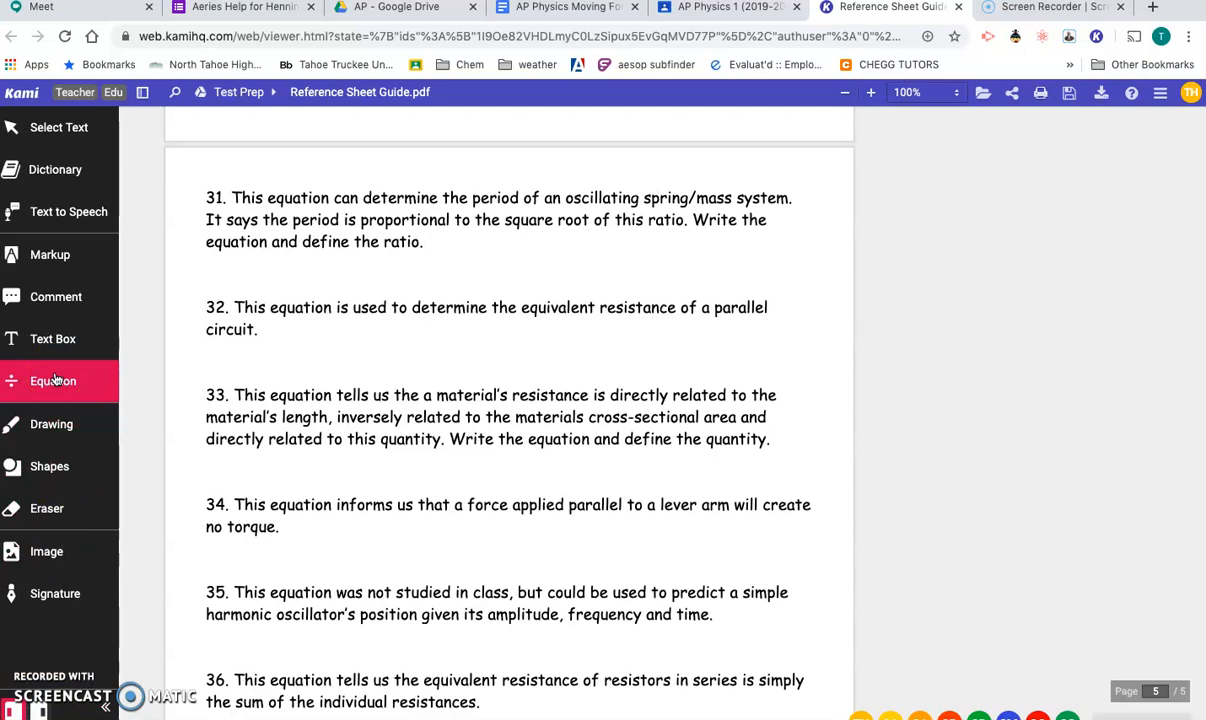
{"action": "left_click", "coordinate": [54, 379]}
{"action": "left_click", "coordinate": [243, 460]}
{"action": "scroll", "coordinate": [266, 486], "scroll_direction": "down", "scroll_amount": 1}
{"action": "scroll", "coordinate": [266, 486], "scroll_direction": "up", "scroll_amount": 1}
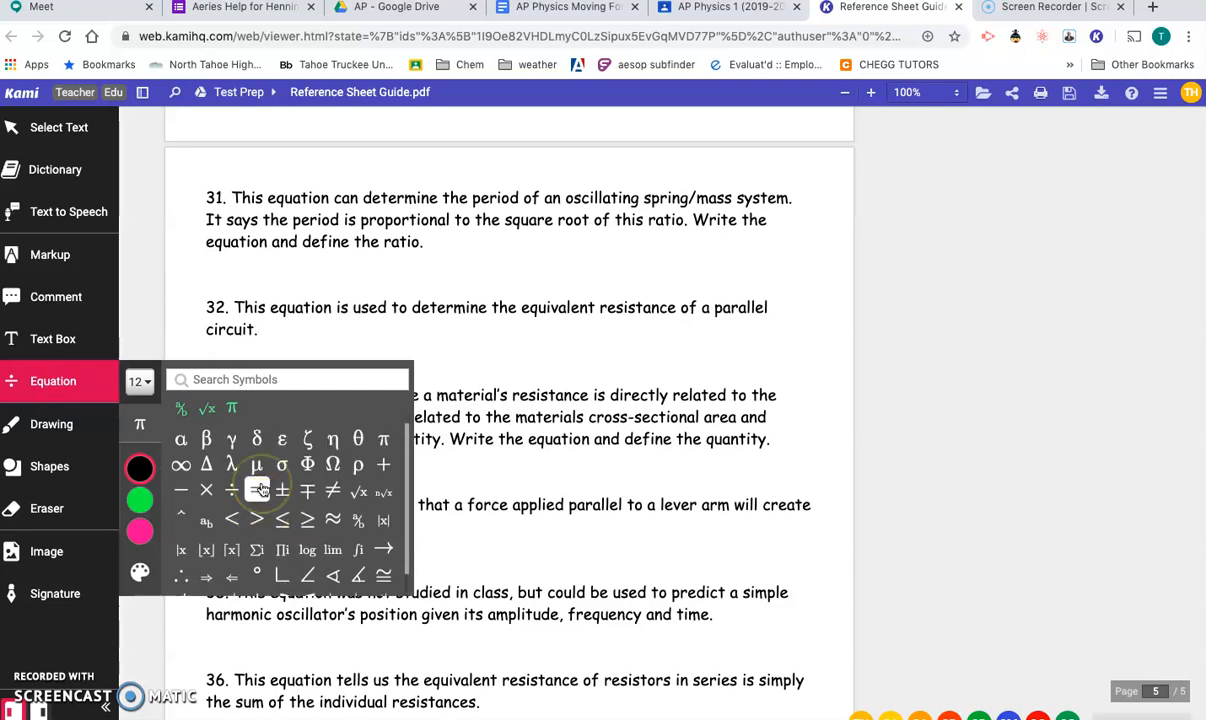
- Start an equation below question 31 with T, a subscript s and an equals sign
{"action": "left_click", "coordinate": [432, 265]}
{"action": "type", "text": "T"}
{"action": "key", "text": "BackSpace"}
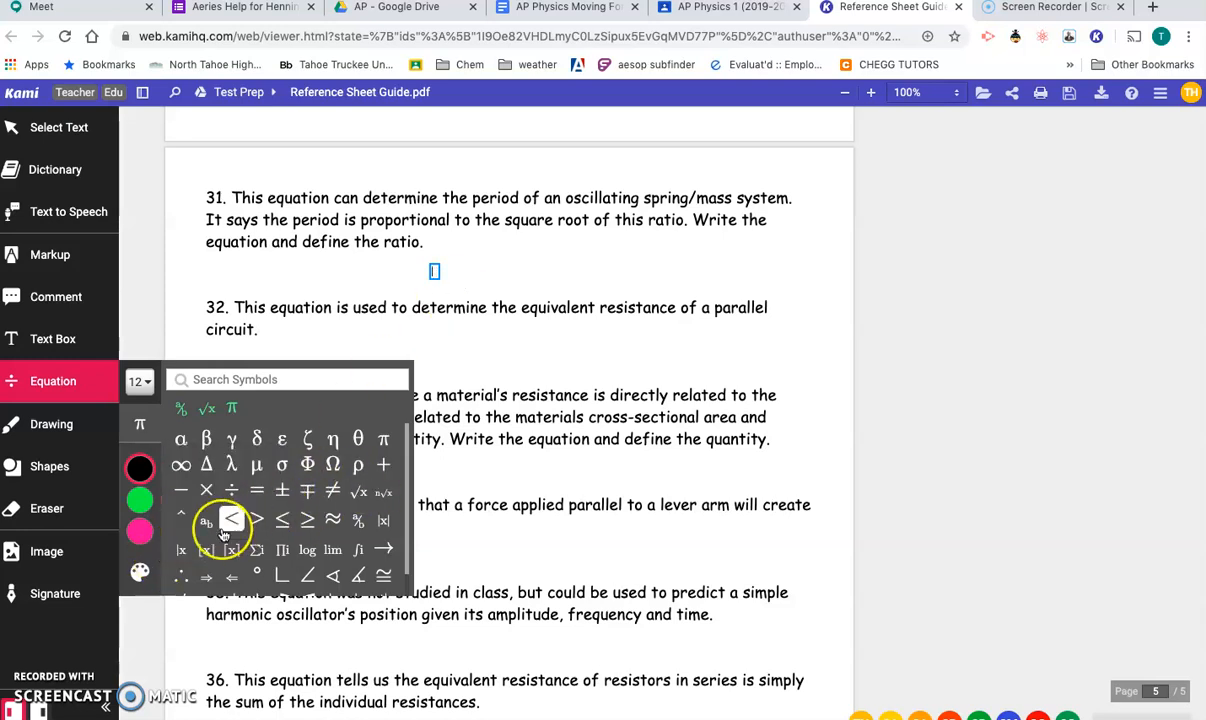
{"action": "left_click", "coordinate": [206, 522]}
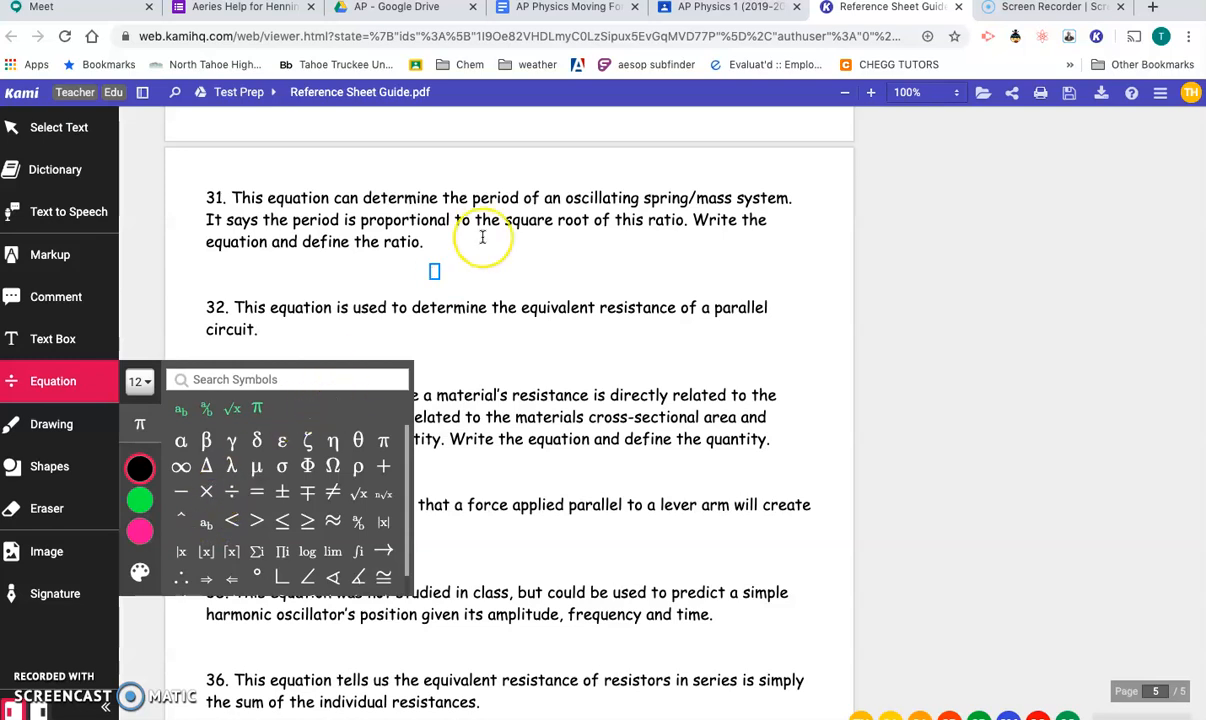
{"action": "left_click", "coordinate": [207, 530]}
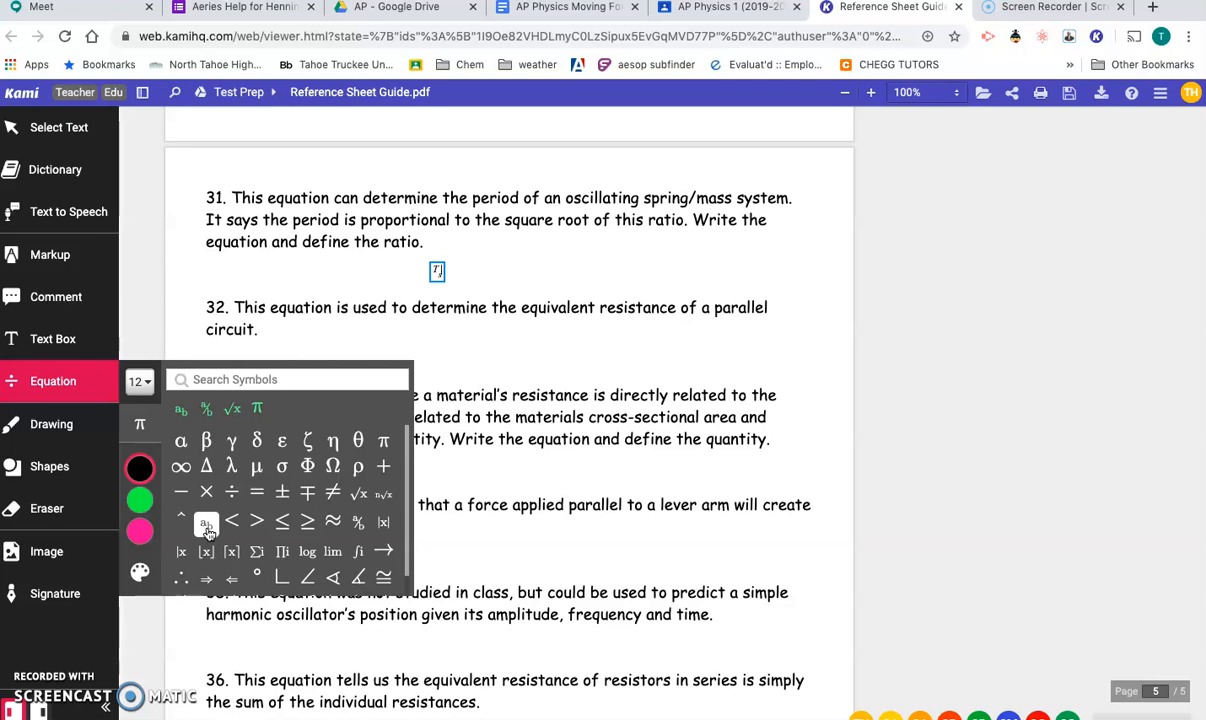
{"action": "type", "text": "="}
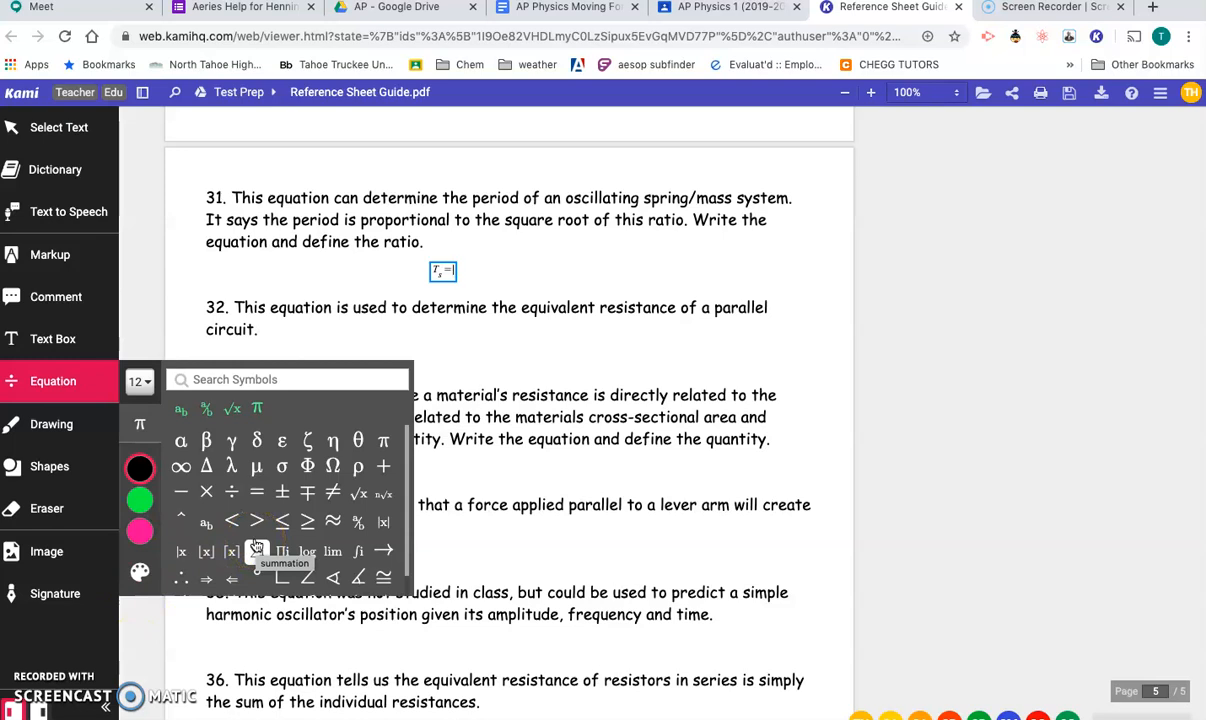
- Complete the question 31 equation with 2π times the square root of the fraction m over k
{"action": "type", "text": "2"}
{"action": "left_click", "coordinate": [257, 410]}
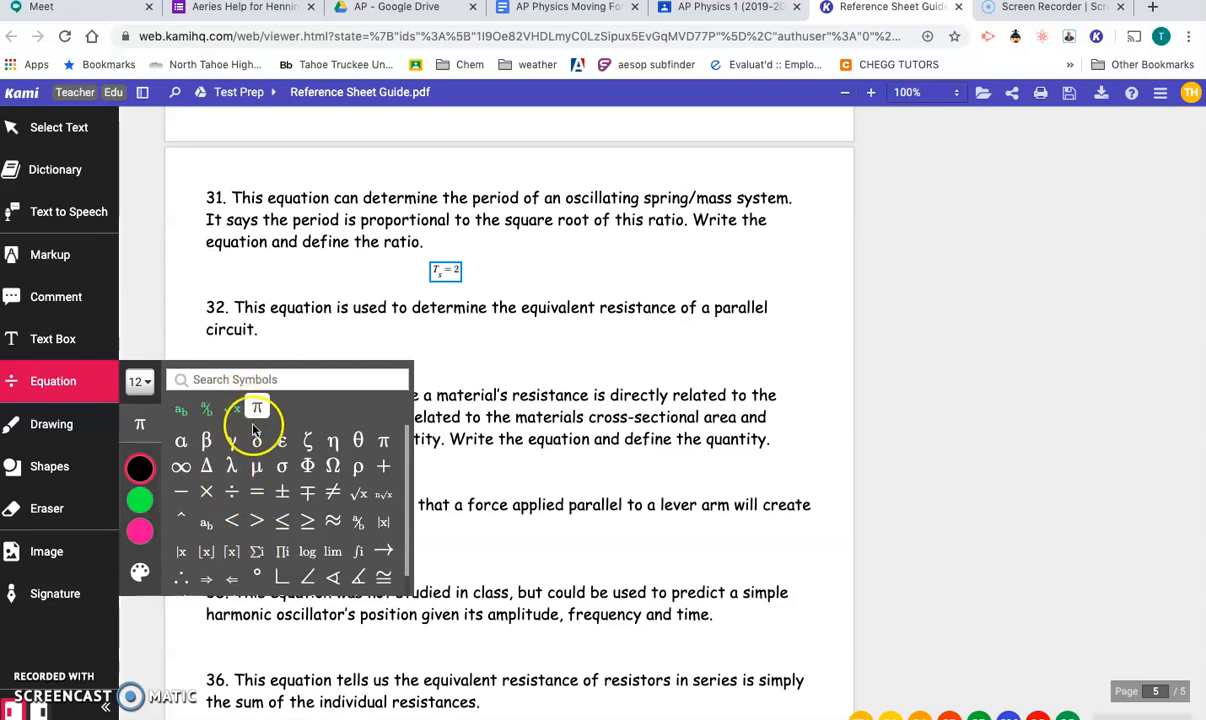
{"action": "left_click", "coordinate": [257, 410]}
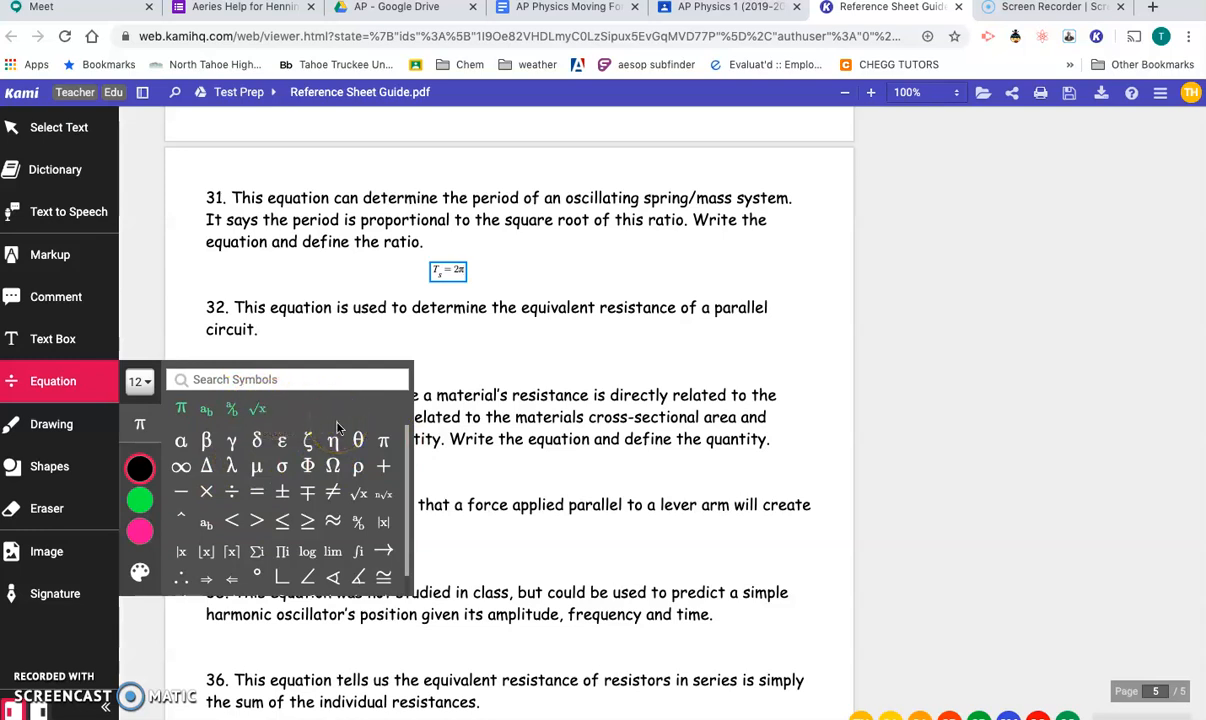
{"action": "left_click", "coordinate": [360, 495]}
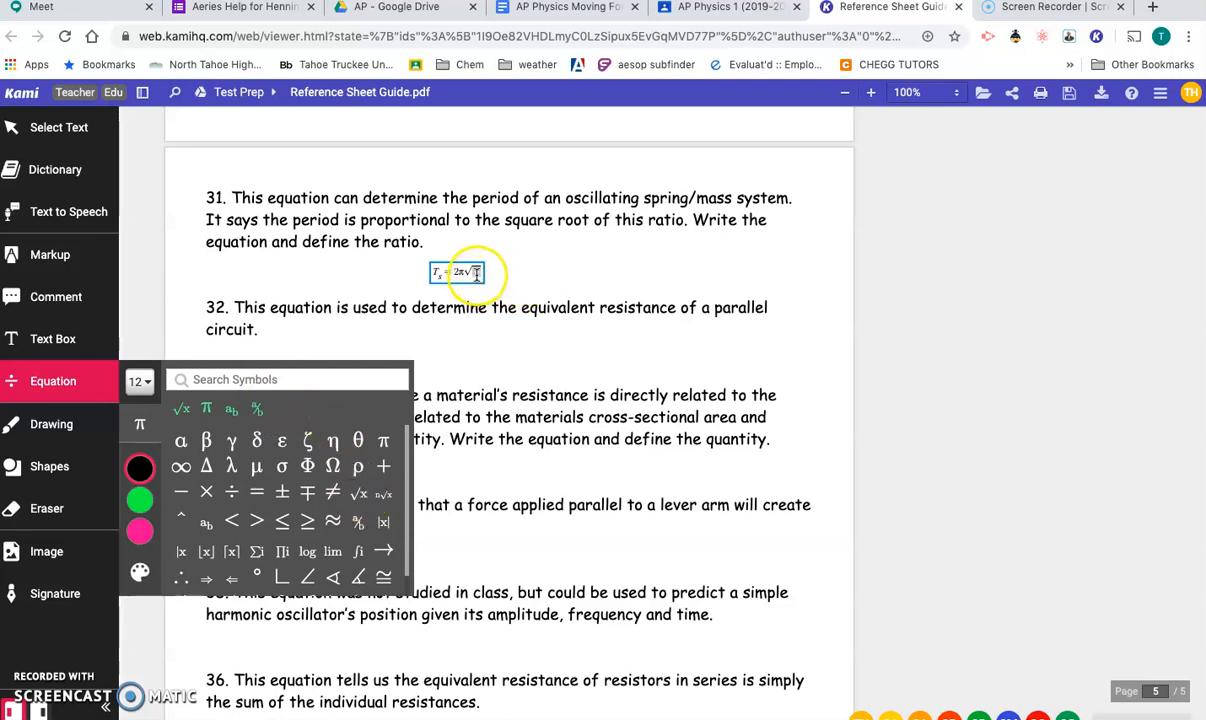
{"action": "left_click", "coordinate": [477, 273]}
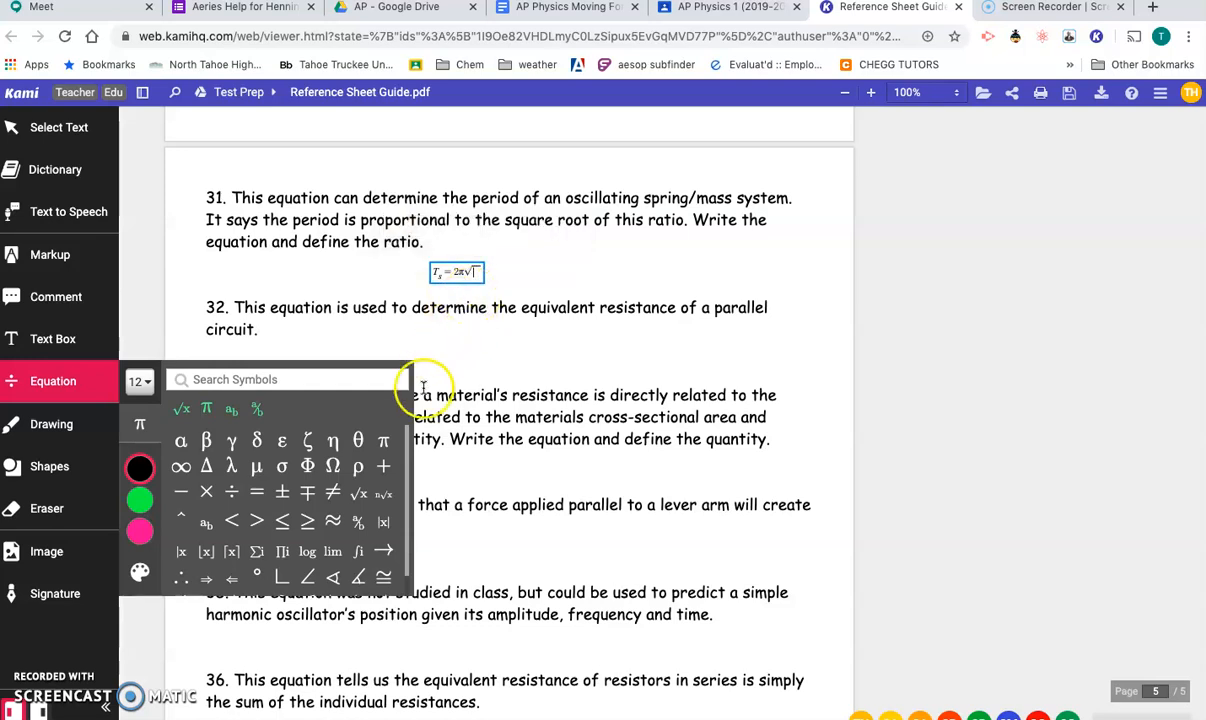
{"action": "left_click", "coordinate": [357, 523]}
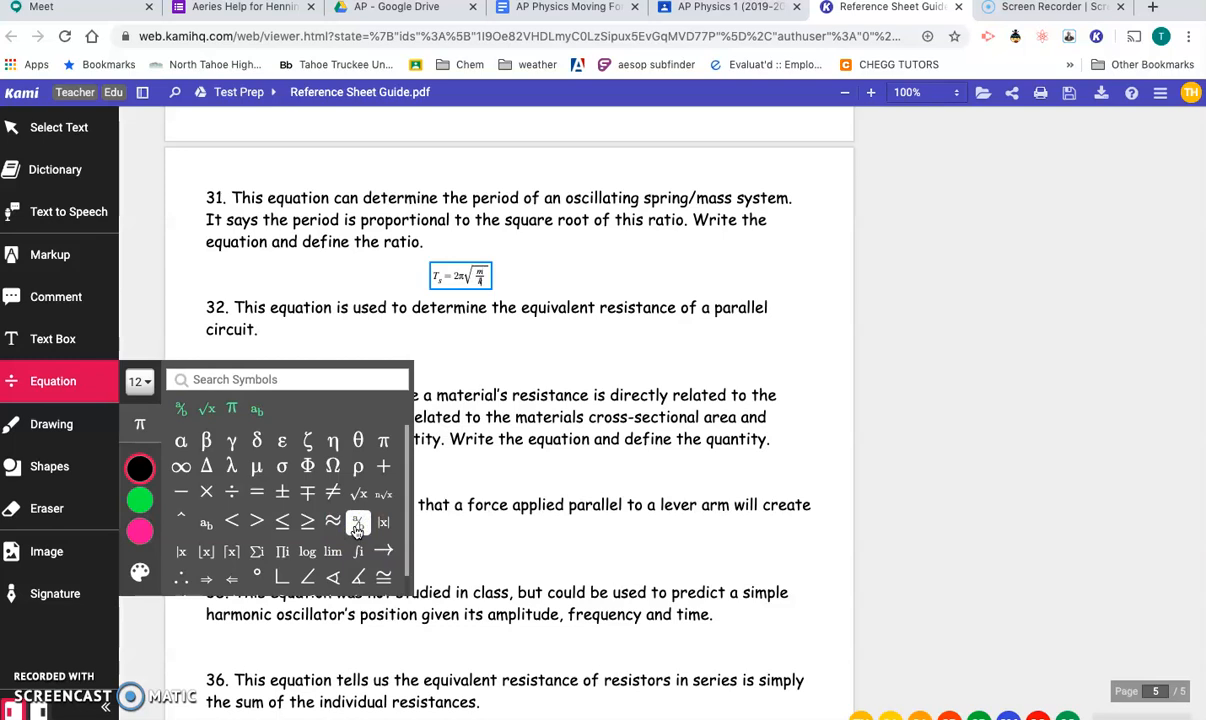
{"action": "left_click", "coordinate": [547, 288]}
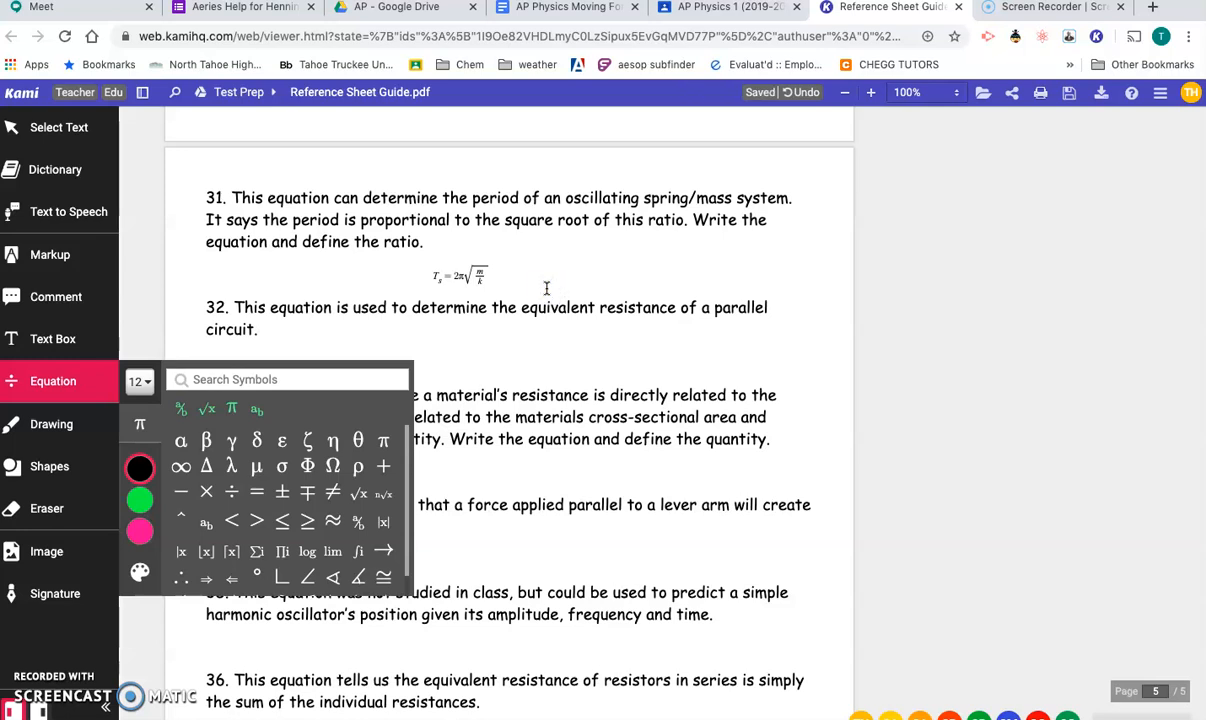
- Set the size of the spring period equation below question 31 to 18px
{"action": "left_click", "coordinate": [422, 275]}
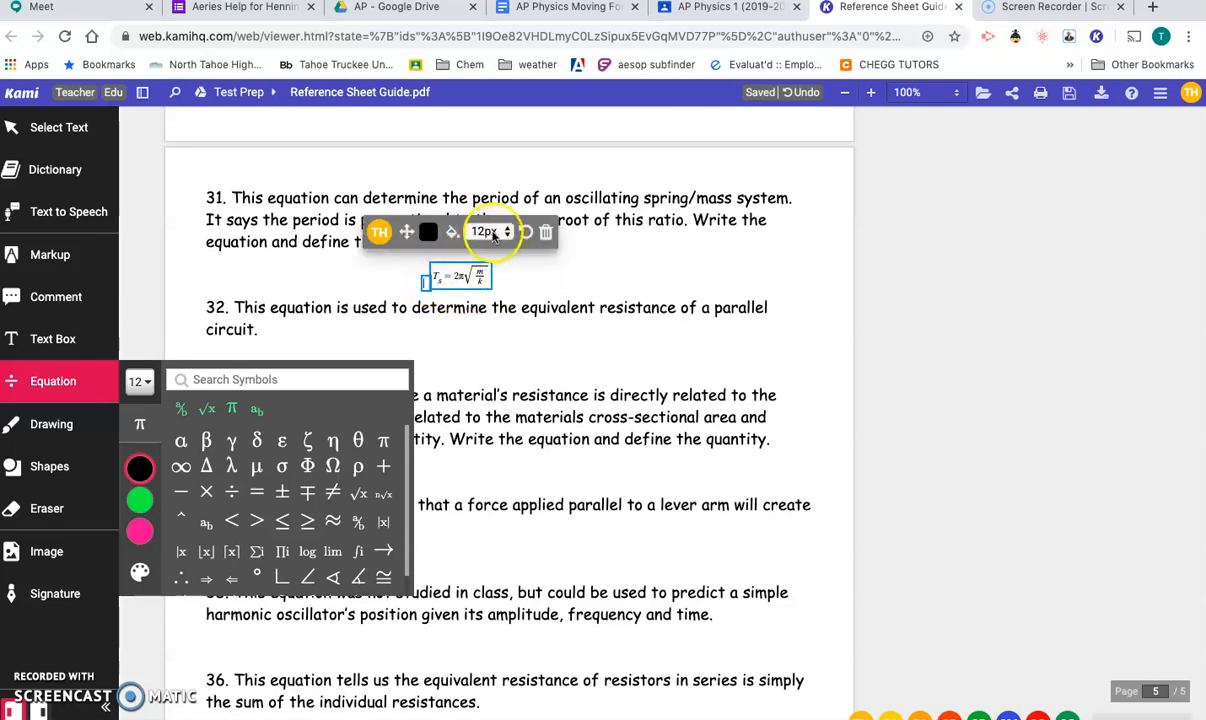
{"action": "left_click", "coordinate": [490, 263]}
{"action": "left_click_drag", "start_coordinate": [438, 277], "coordinate": [489, 275]}
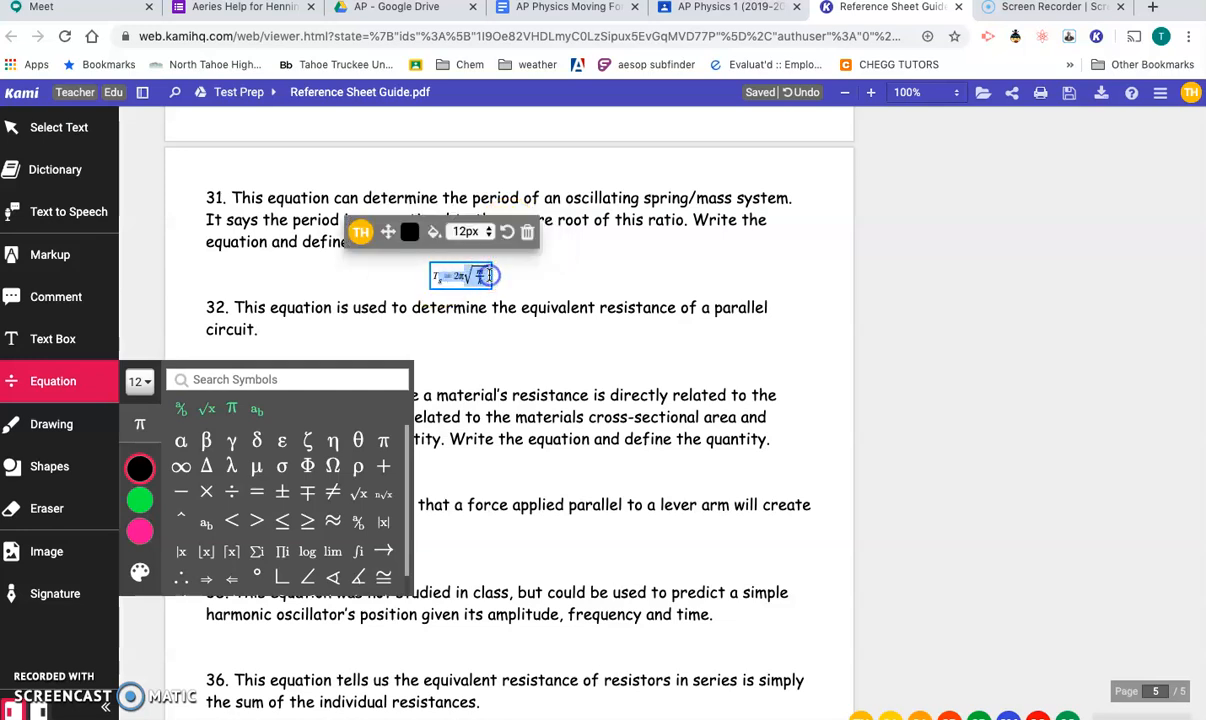
{"action": "left_click", "coordinate": [489, 229]}
{"action": "left_click", "coordinate": [461, 253]}
{"action": "left_click", "coordinate": [461, 272]}
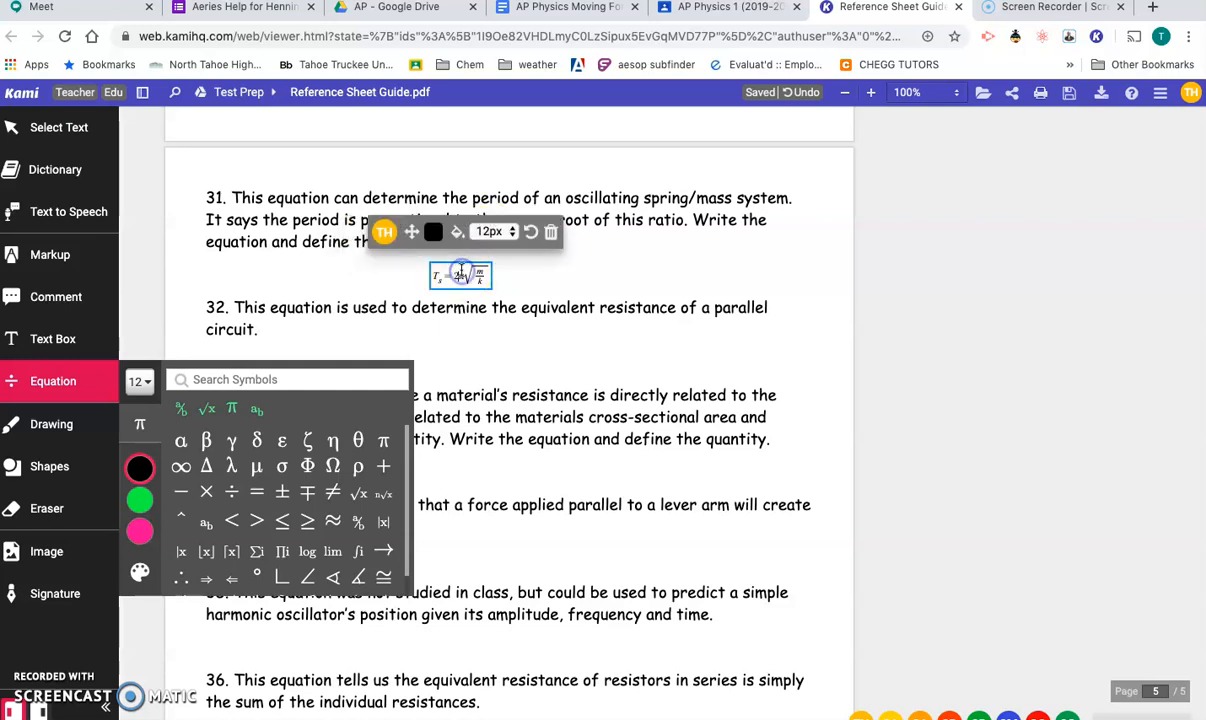
{"action": "left_click", "coordinate": [495, 231]}
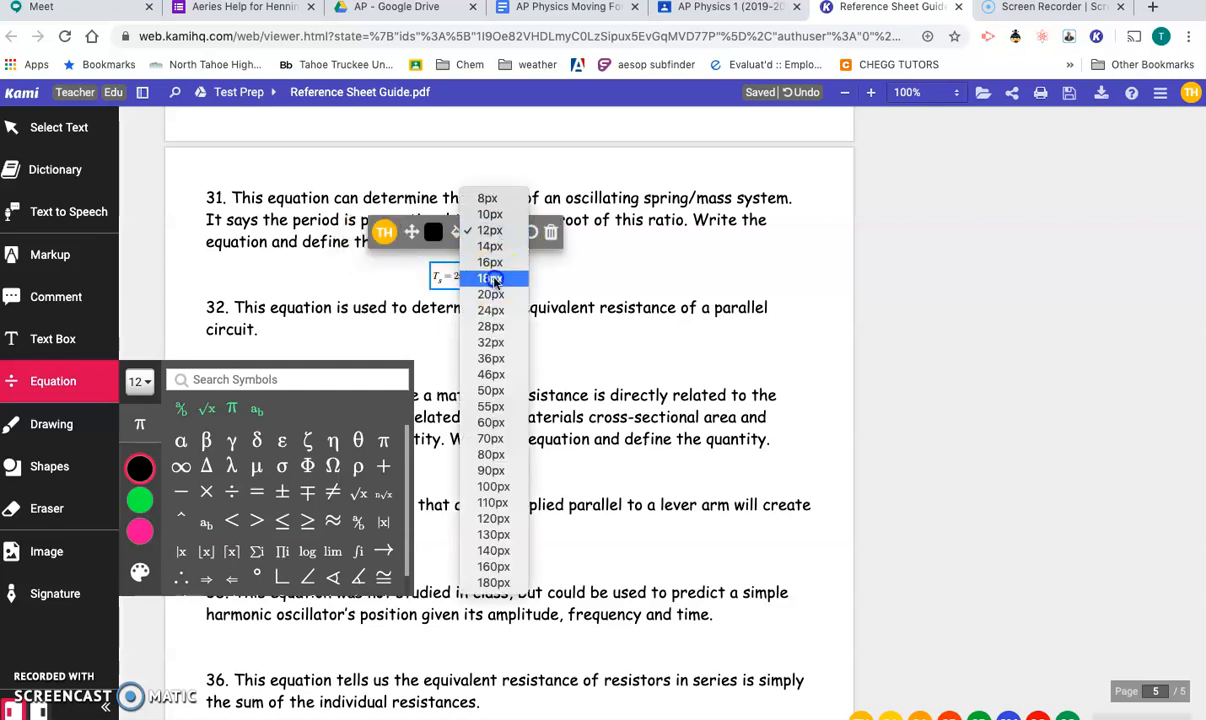
{"action": "left_click", "coordinate": [492, 278]}
{"action": "left_click", "coordinate": [452, 246]}
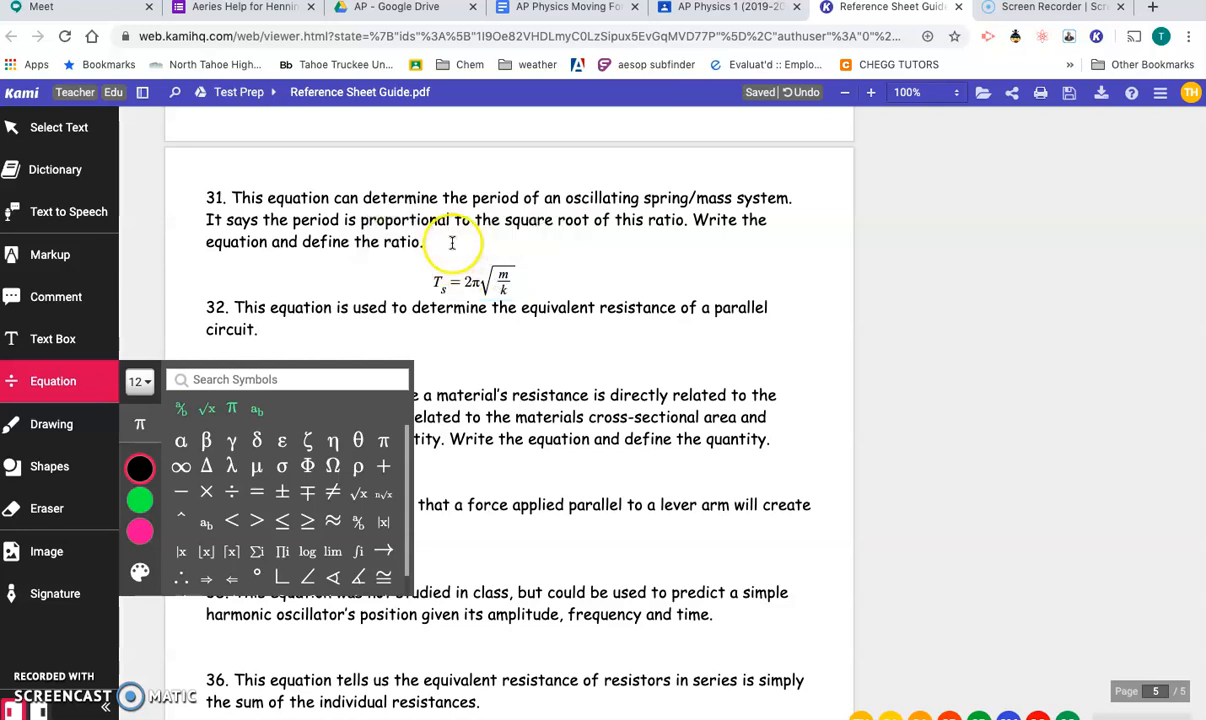
- Change the colour of the spring period equation to red and deselect it
{"action": "left_click", "coordinate": [438, 281]}
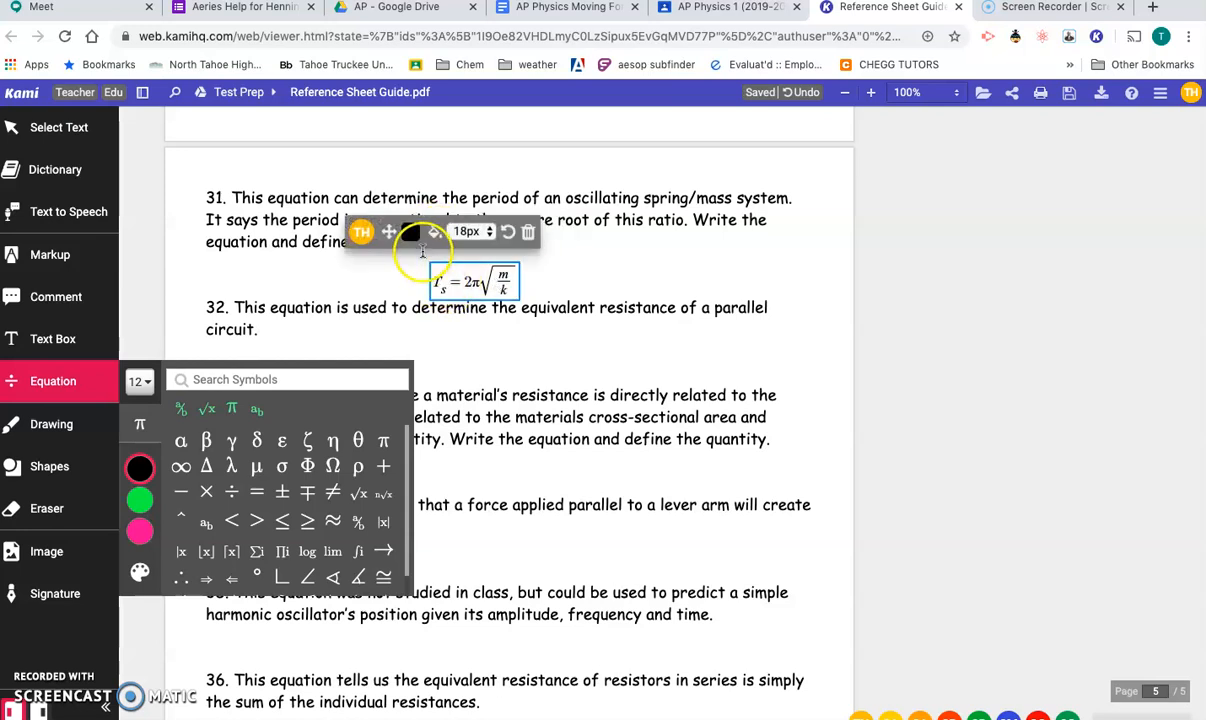
{"action": "left_click", "coordinate": [412, 234]}
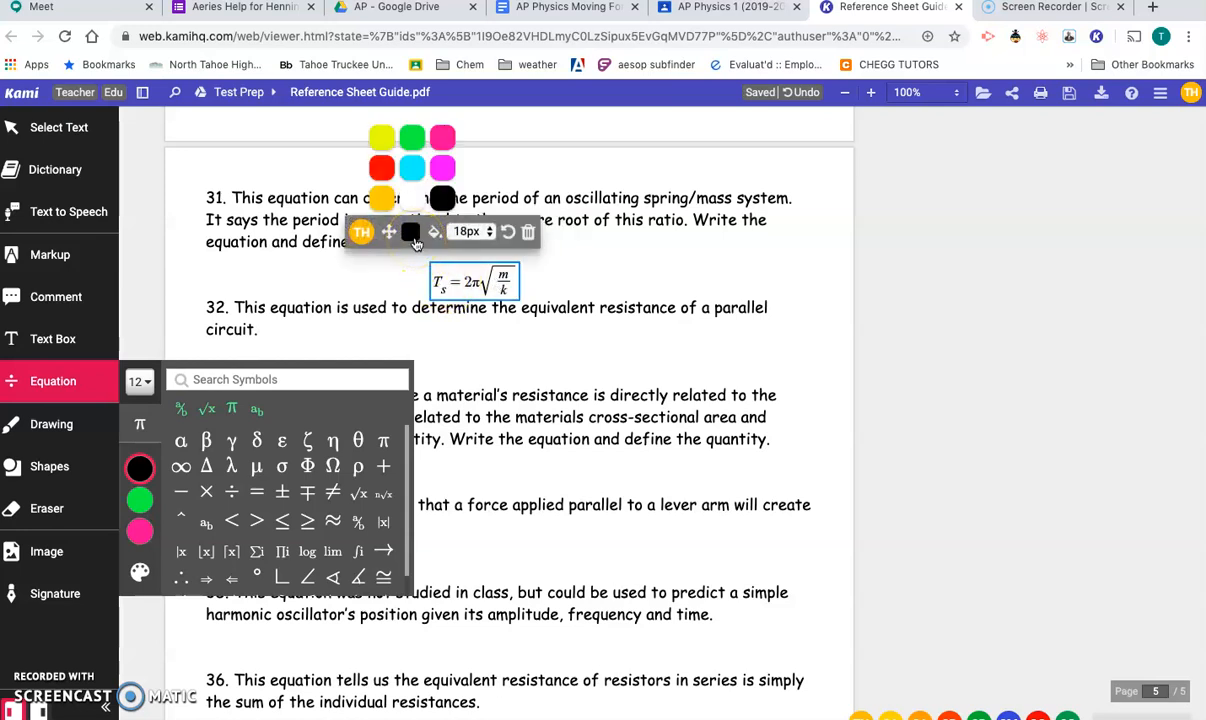
{"action": "left_click", "coordinate": [381, 167]}
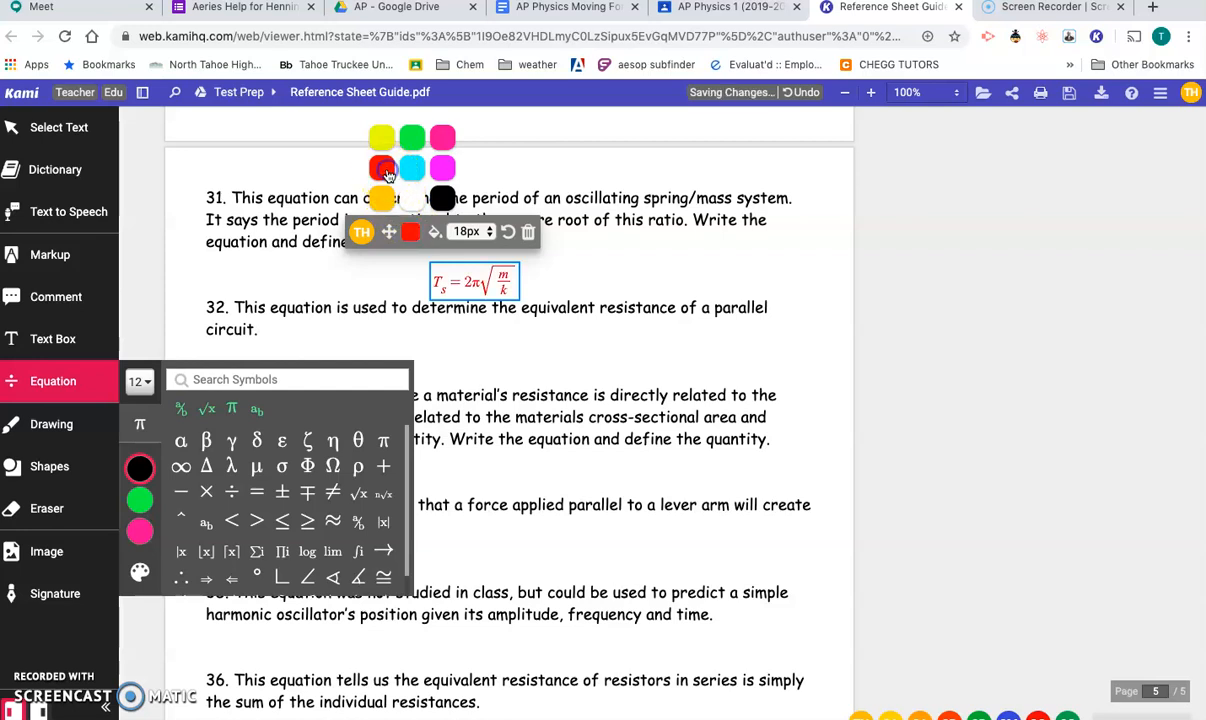
{"action": "left_click", "coordinate": [540, 258]}
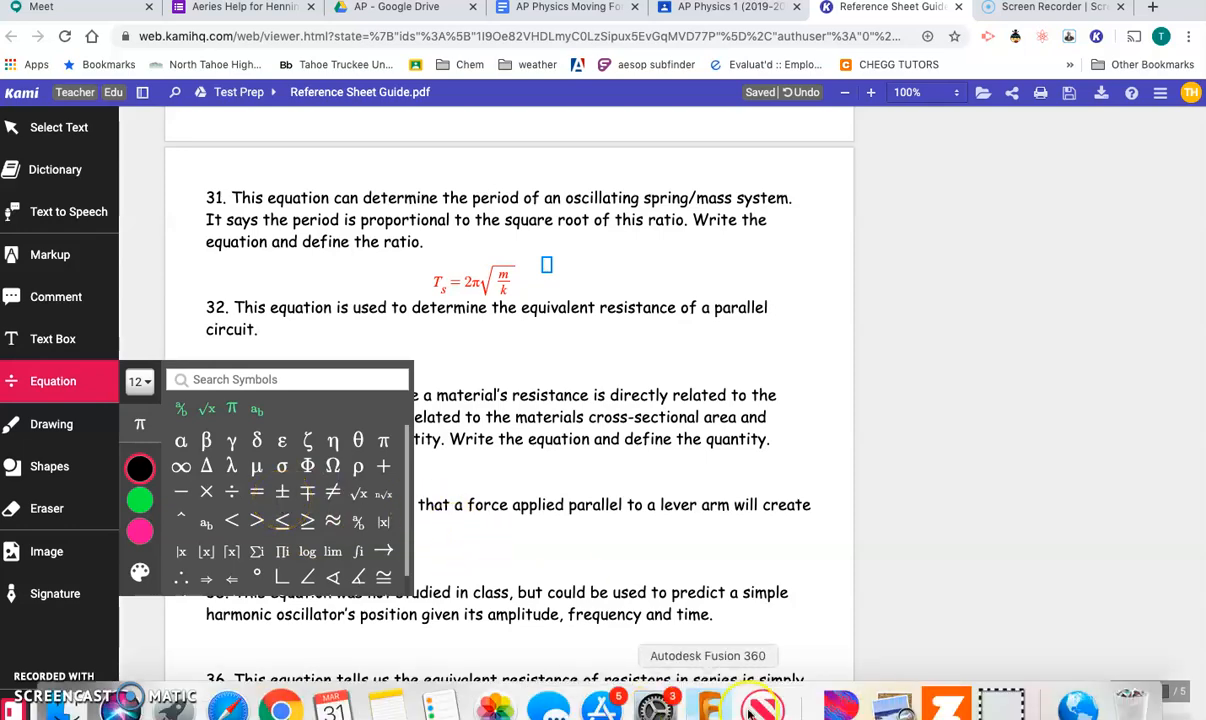
- Switch to the AP Physics Moving Forward document in Google Docs and insert a blank equation
{"action": "left_click", "coordinate": [999, 697]}
{"action": "left_click", "coordinate": [270, 684]}
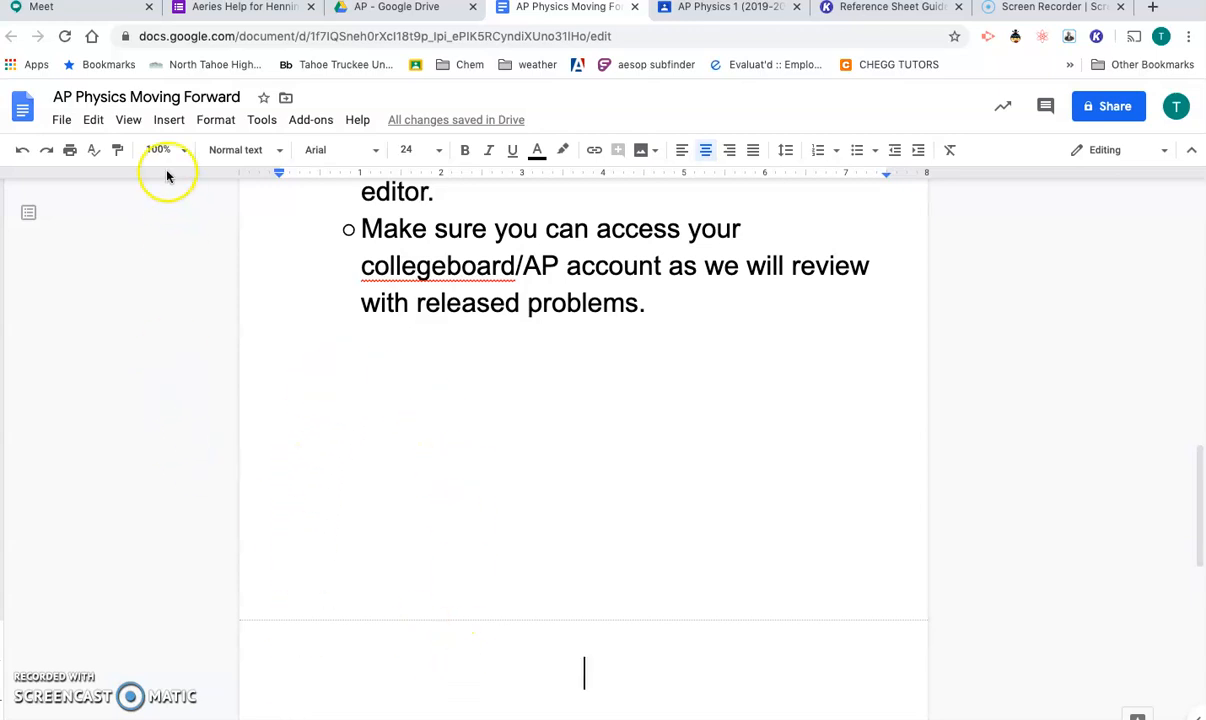
{"action": "left_click", "coordinate": [168, 119]}
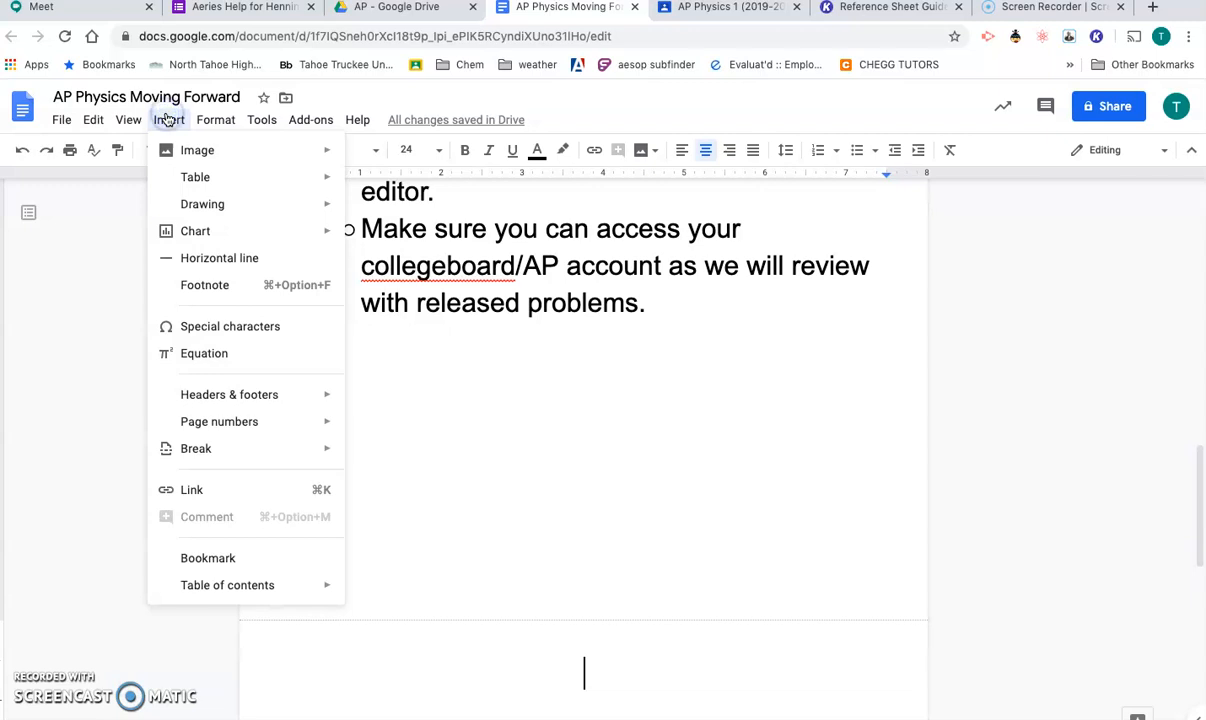
{"action": "left_click", "coordinate": [199, 352]}
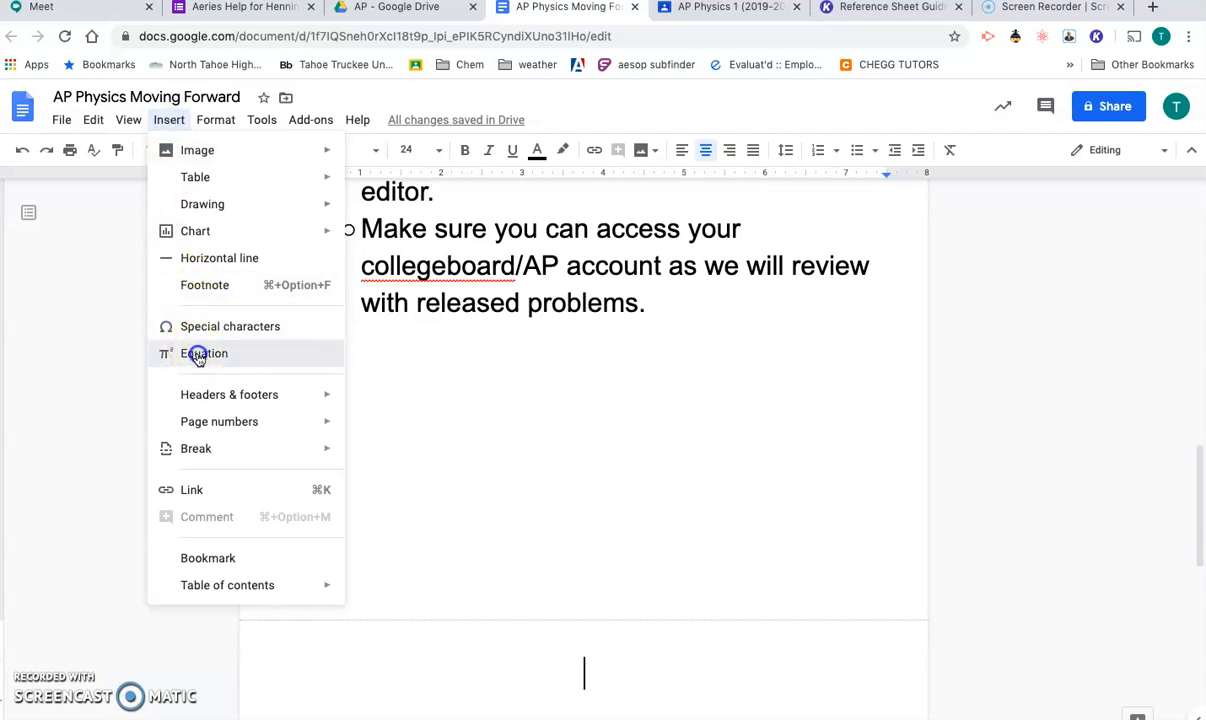
{"action": "left_click", "coordinate": [323, 510]}
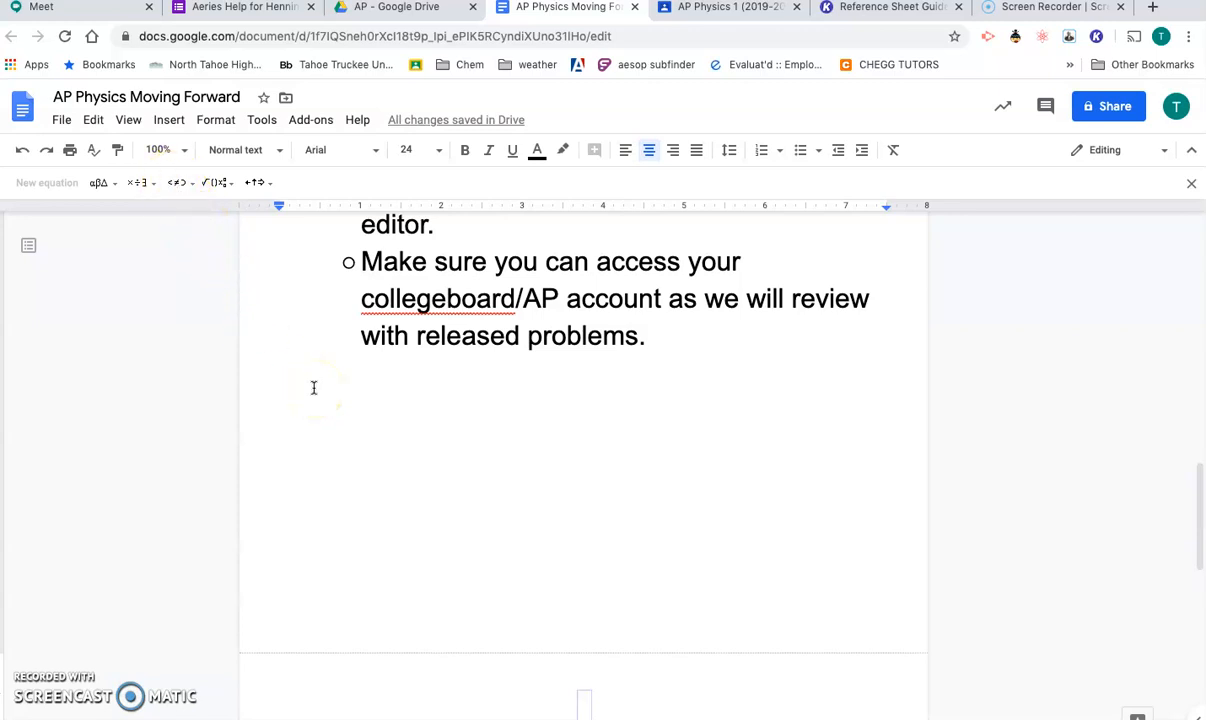
{"action": "scroll", "coordinate": [313, 387], "scroll_direction": "down", "scroll_amount": 3}
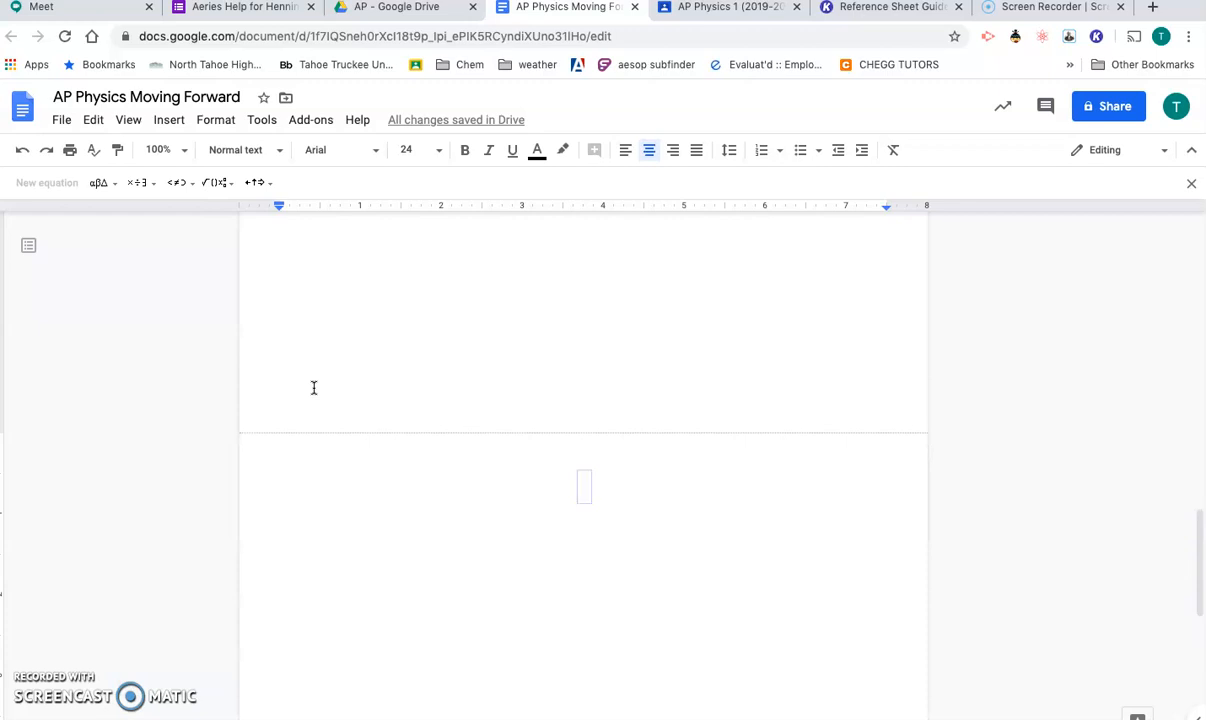
{"action": "type", "text": "T"}
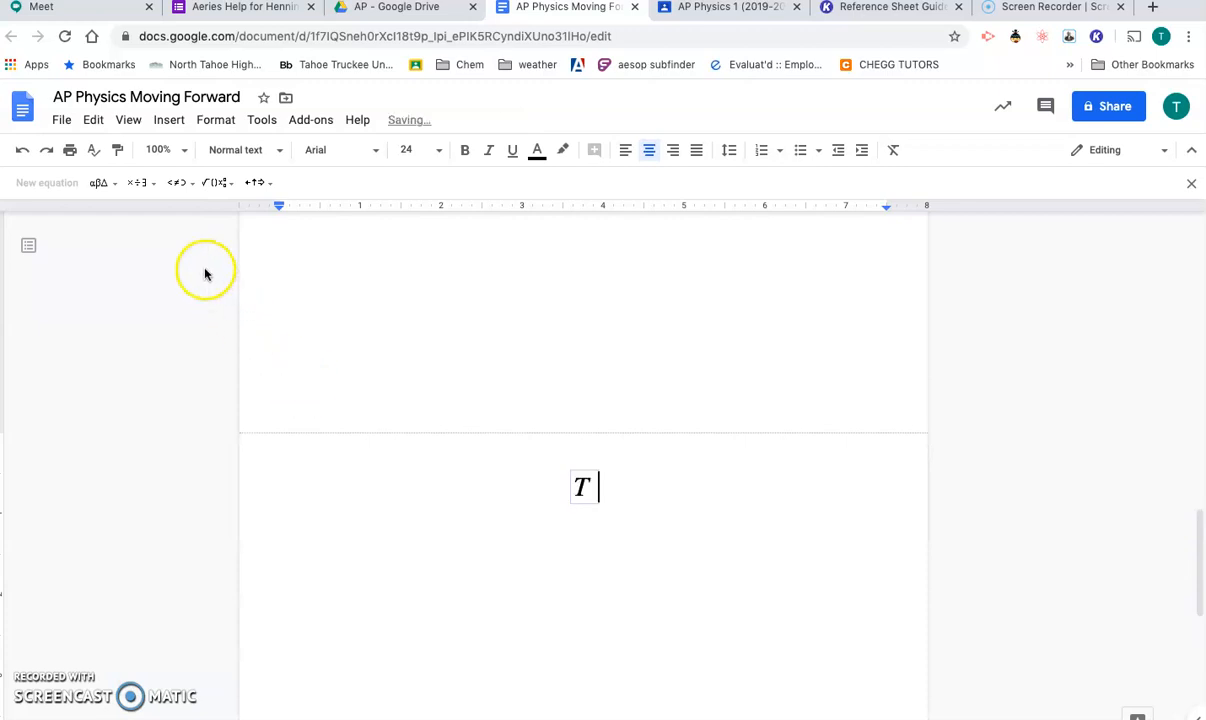
{"action": "left_click", "coordinate": [100, 184]}
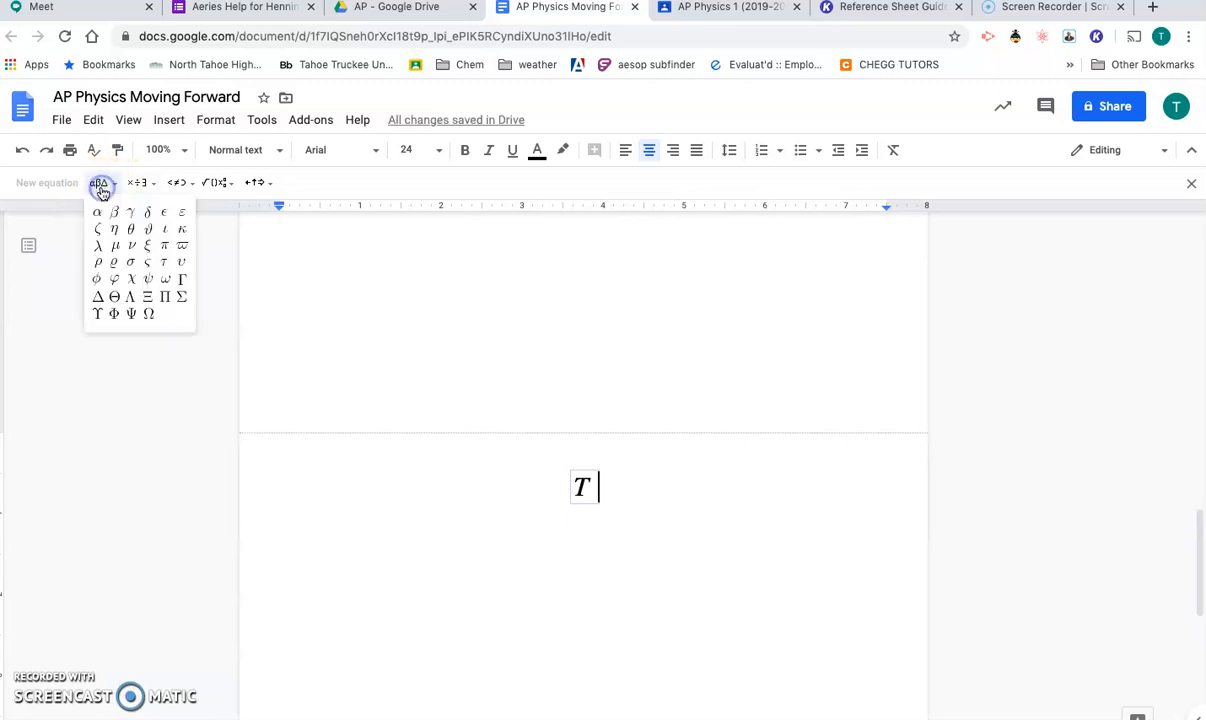
{"action": "left_click", "coordinate": [134, 184]}
{"action": "left_click", "coordinate": [177, 184]}
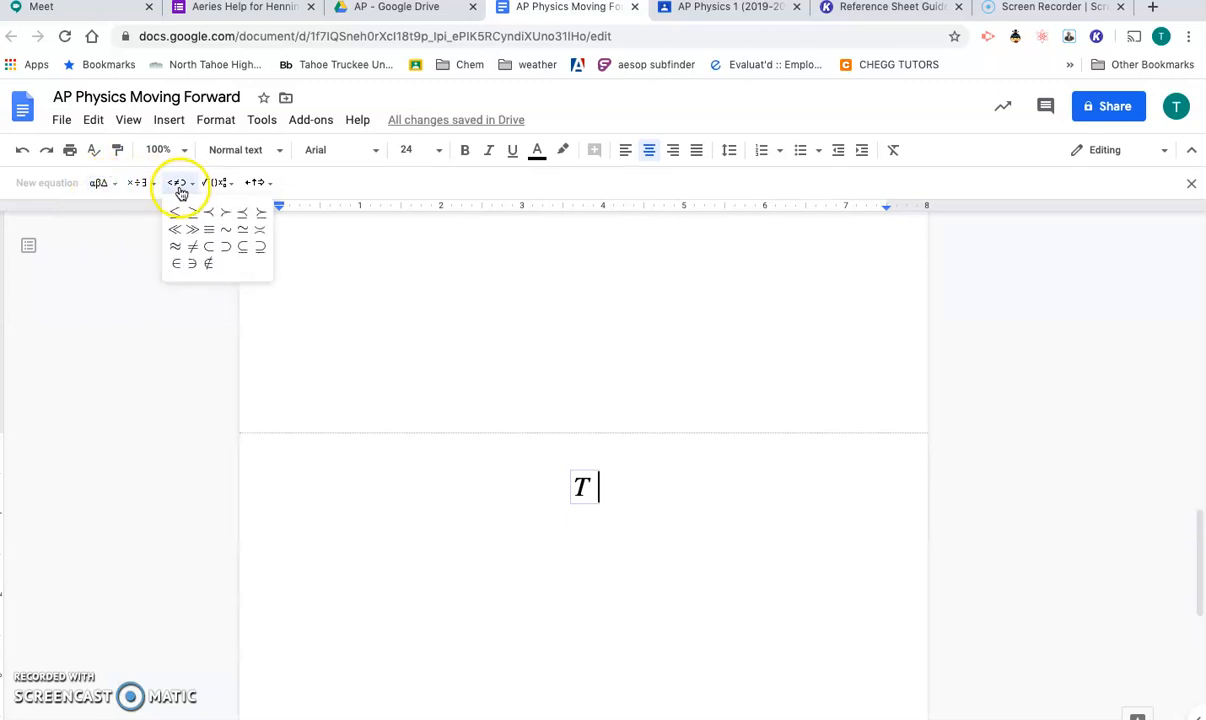
{"action": "left_click", "coordinate": [215, 185]}
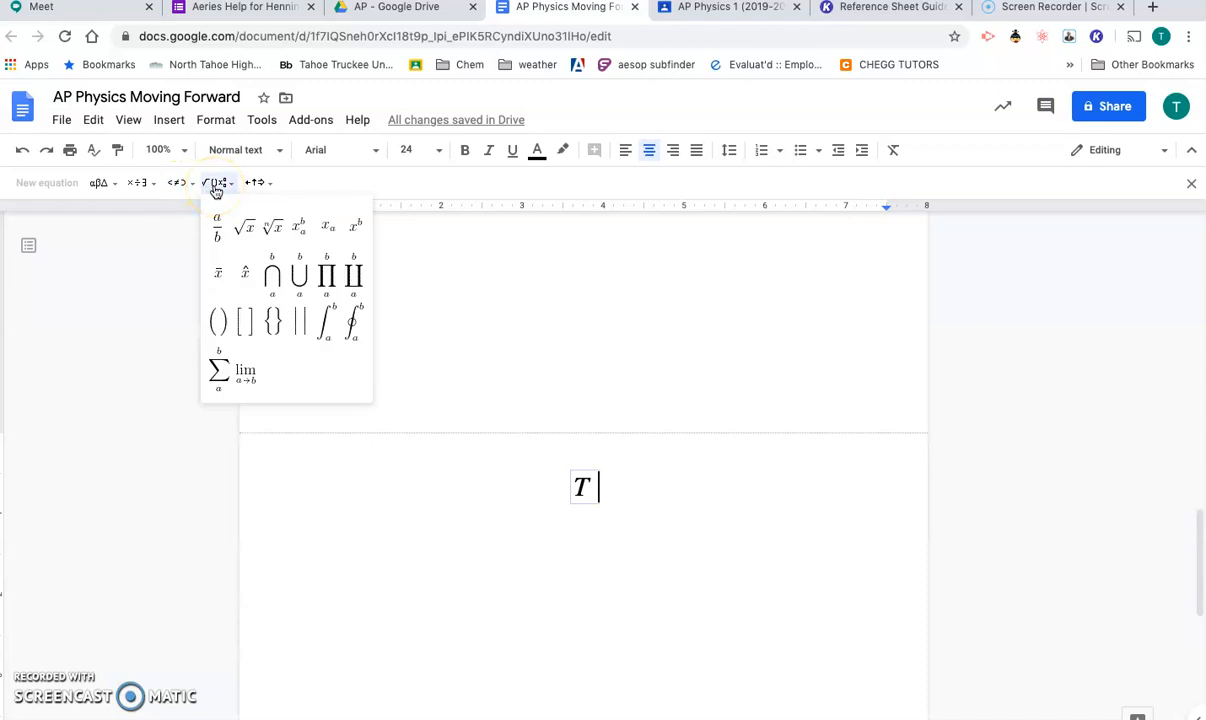
{"action": "left_click", "coordinate": [332, 228]}
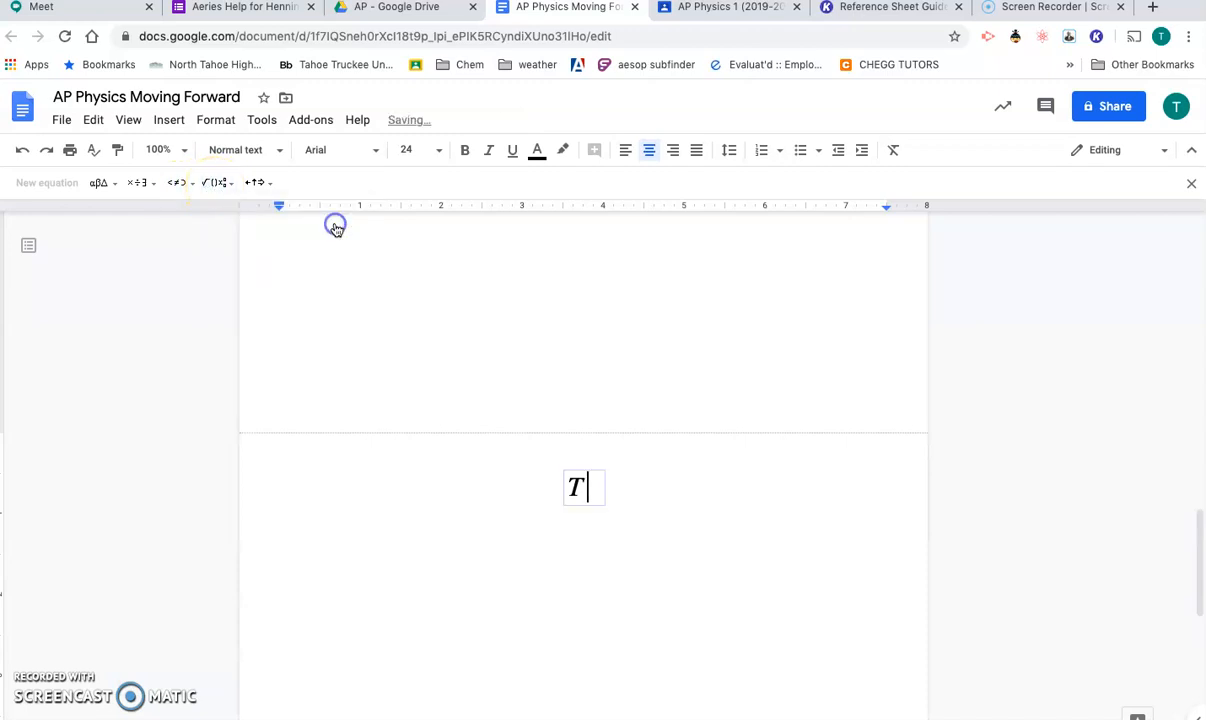
{"action": "key", "text": "BackSpace"}
- Enter T with the subscript s in the blank equation
{"action": "left_click", "coordinate": [231, 189]}
{"action": "left_click", "coordinate": [257, 183]}
{"action": "left_click", "coordinate": [210, 186]}
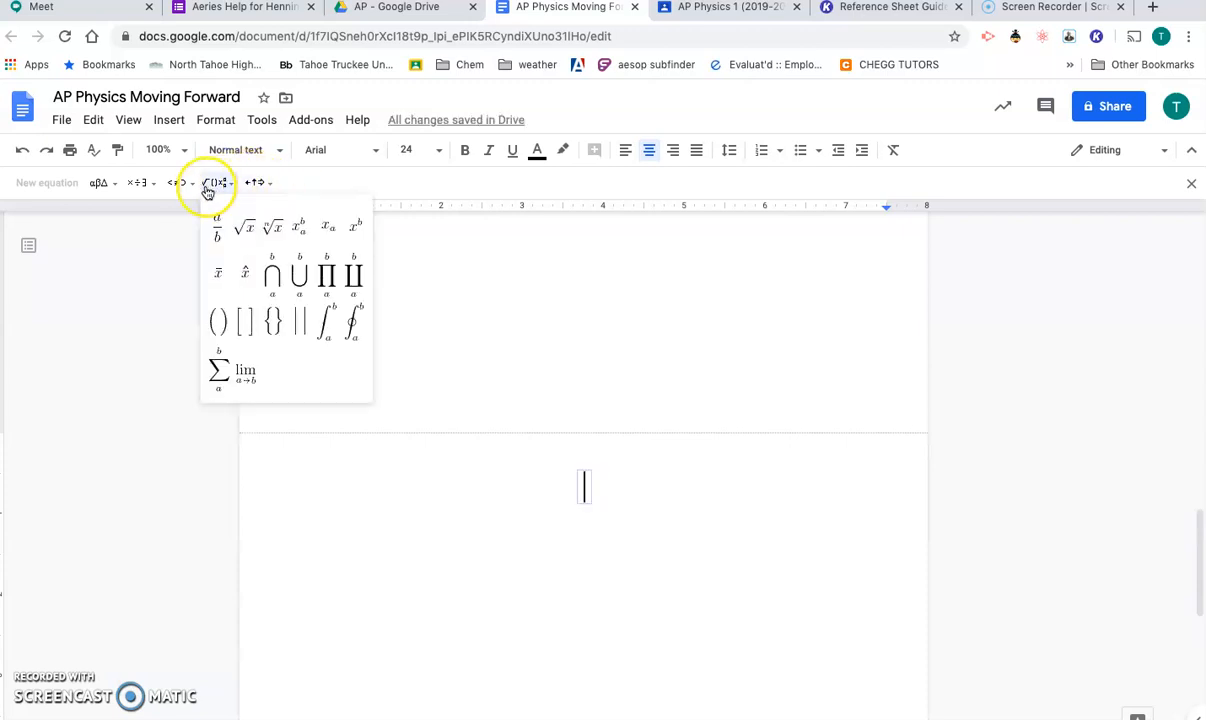
{"action": "left_click", "coordinate": [330, 229]}
{"action": "type", "text": "T"}
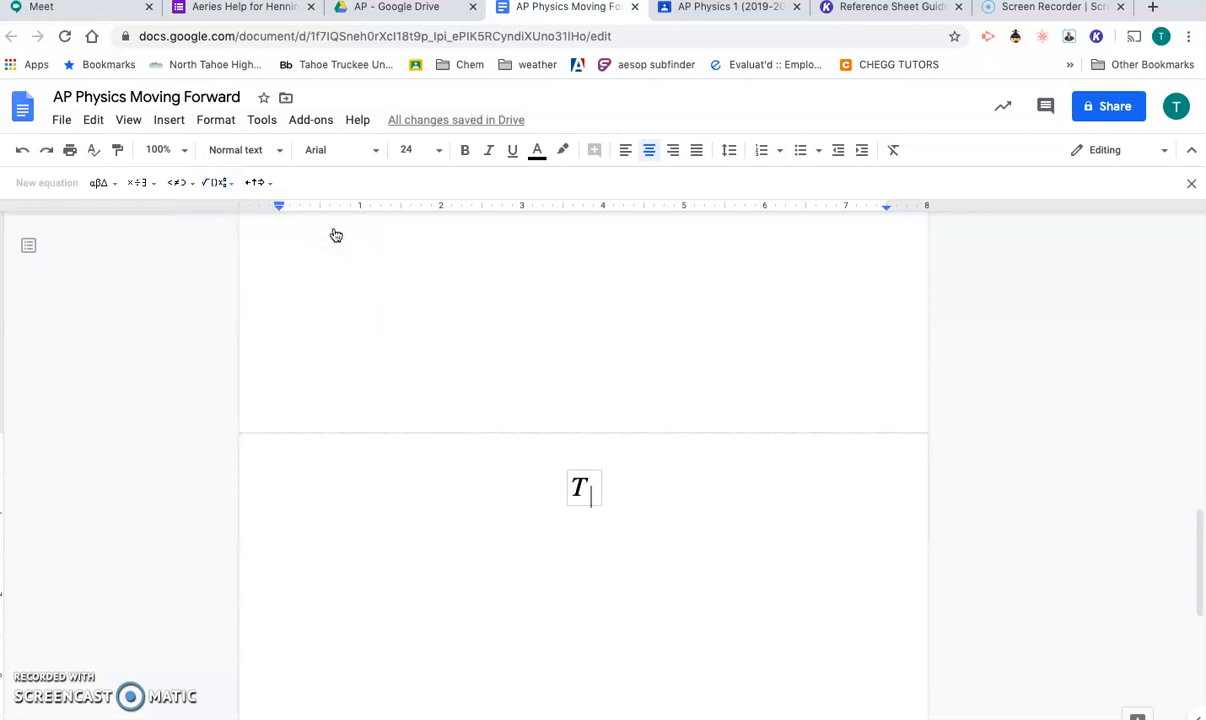
{"action": "type", "text": "s "}
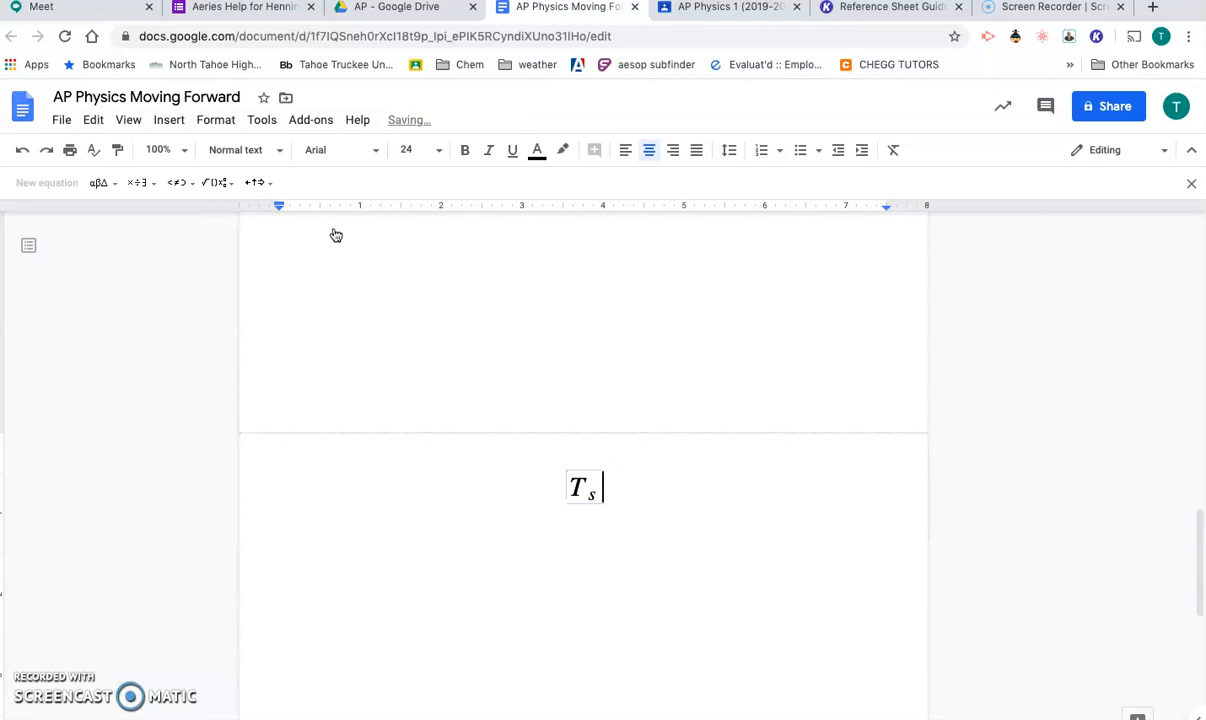
- Continue the equation after the subscripted T with an equals sign and 2π
{"action": "type", "text": "= 2"}
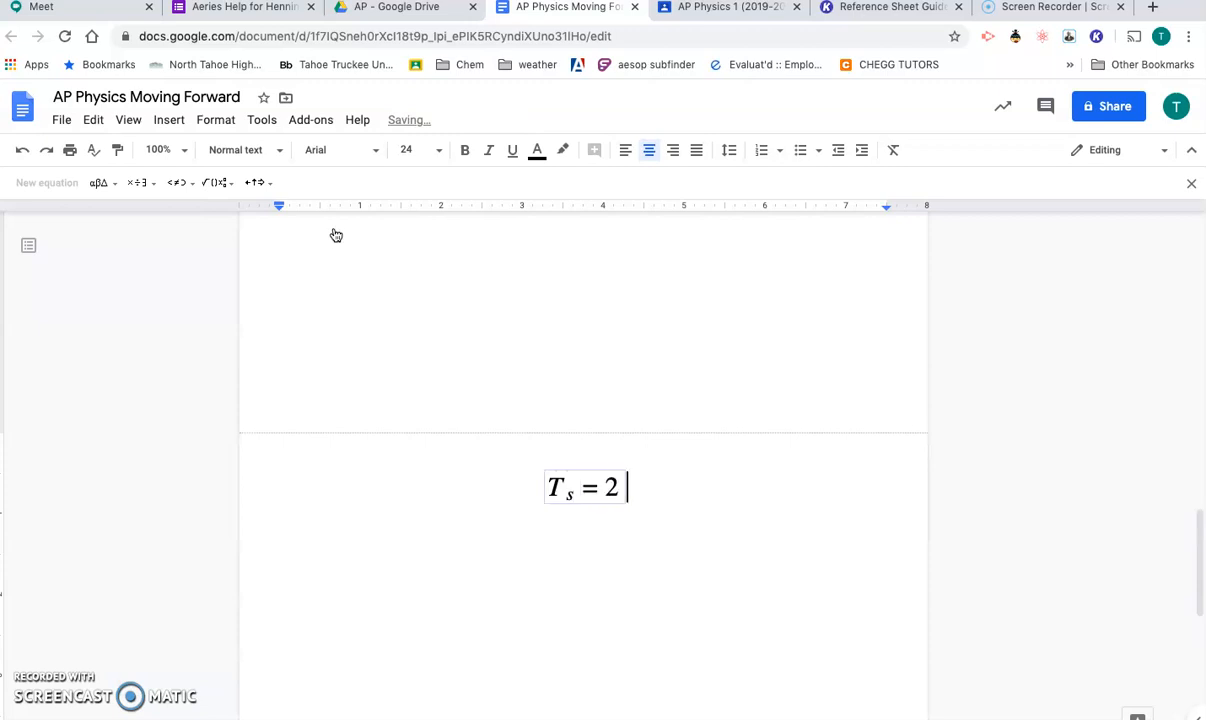
{"action": "left_click", "coordinate": [103, 183]}
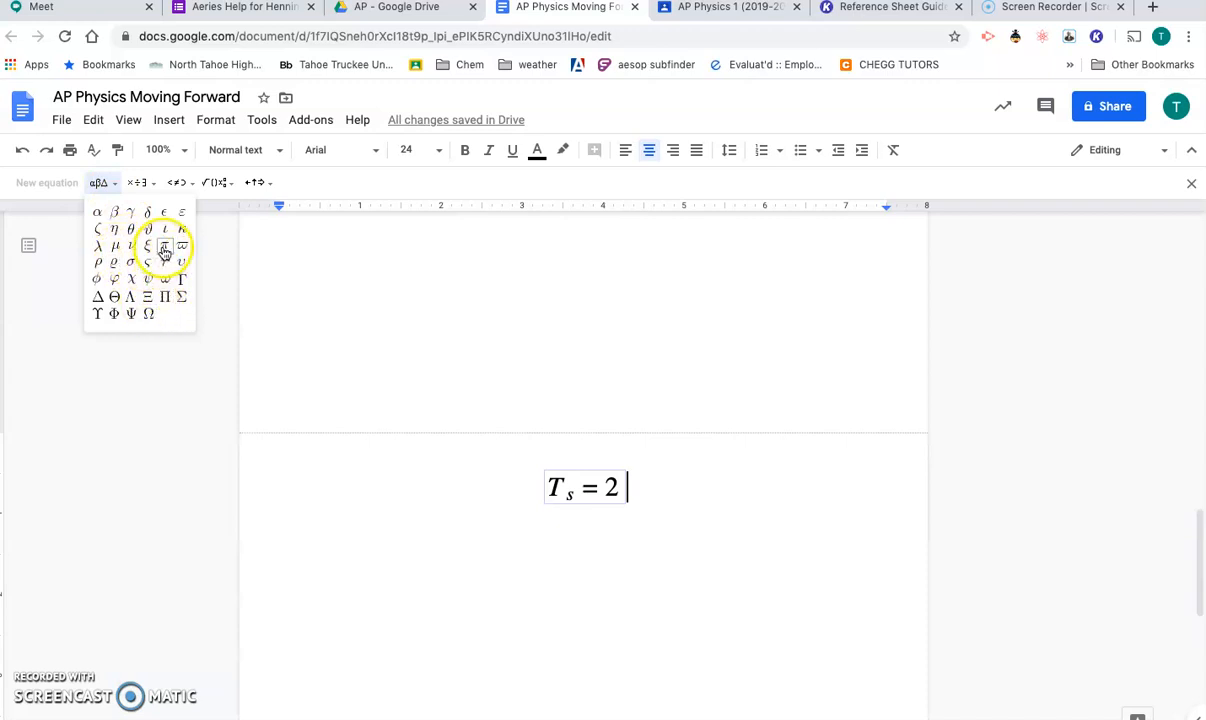
{"action": "left_click", "coordinate": [165, 247]}
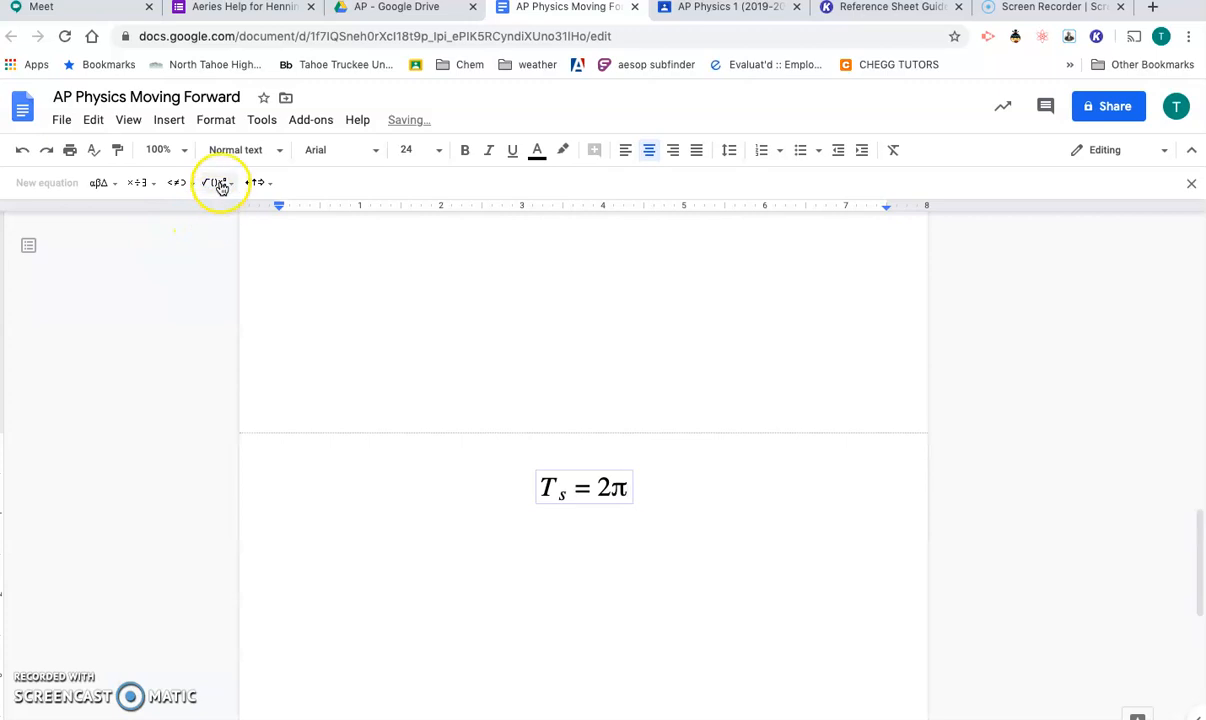
- Complete the equation with a square root containing the fraction m over k
{"action": "left_click", "coordinate": [218, 183]}
{"action": "left_click", "coordinate": [244, 226]}
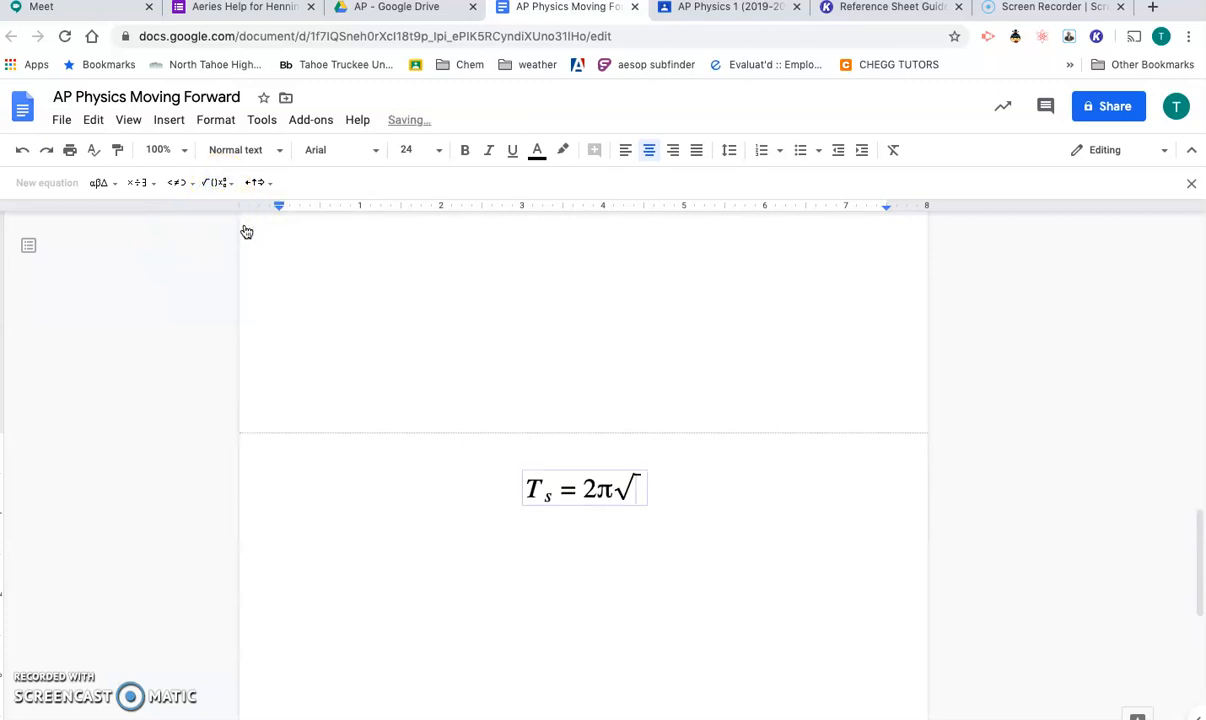
{"action": "left_click", "coordinate": [212, 184]}
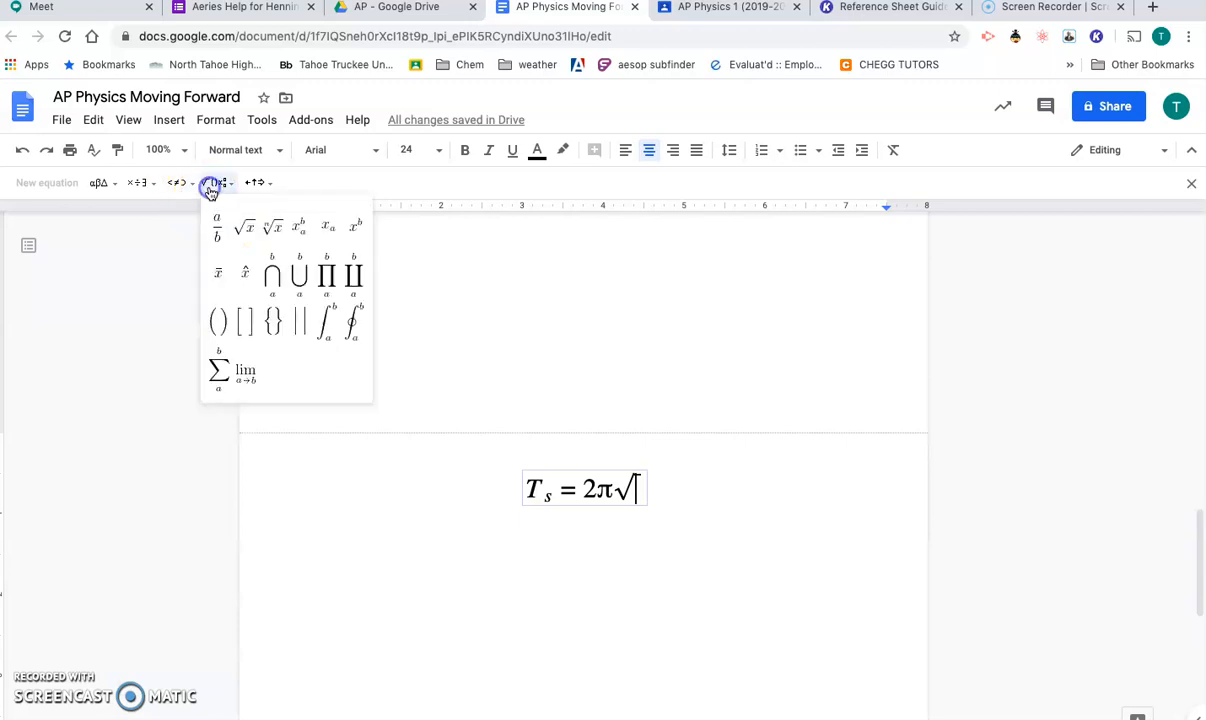
{"action": "left_click", "coordinate": [217, 227]}
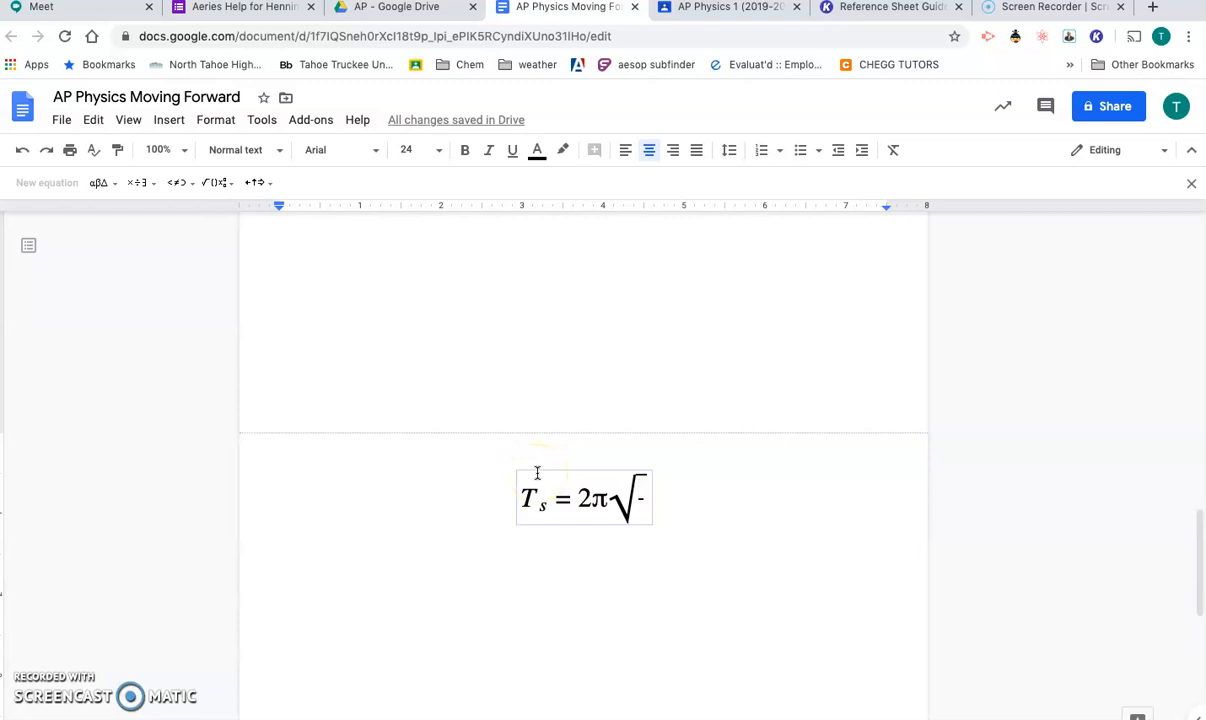
{"action": "type", "text": "m/"}
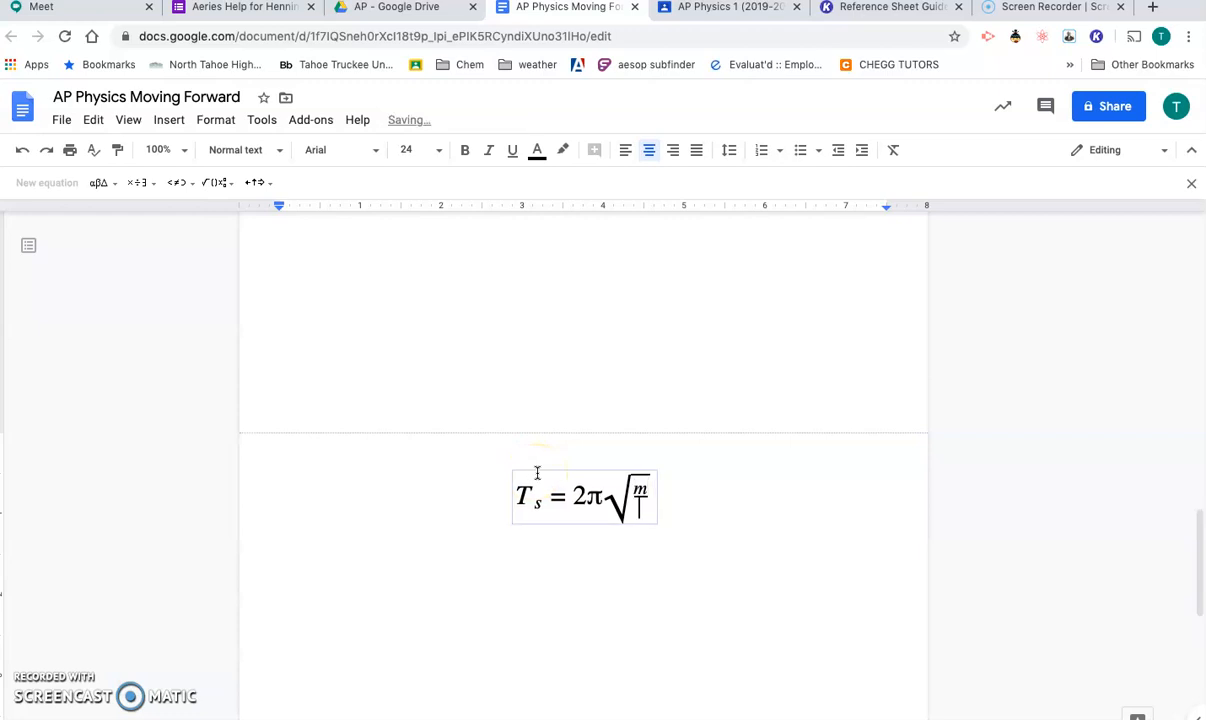
{"action": "type", "text": "k"}
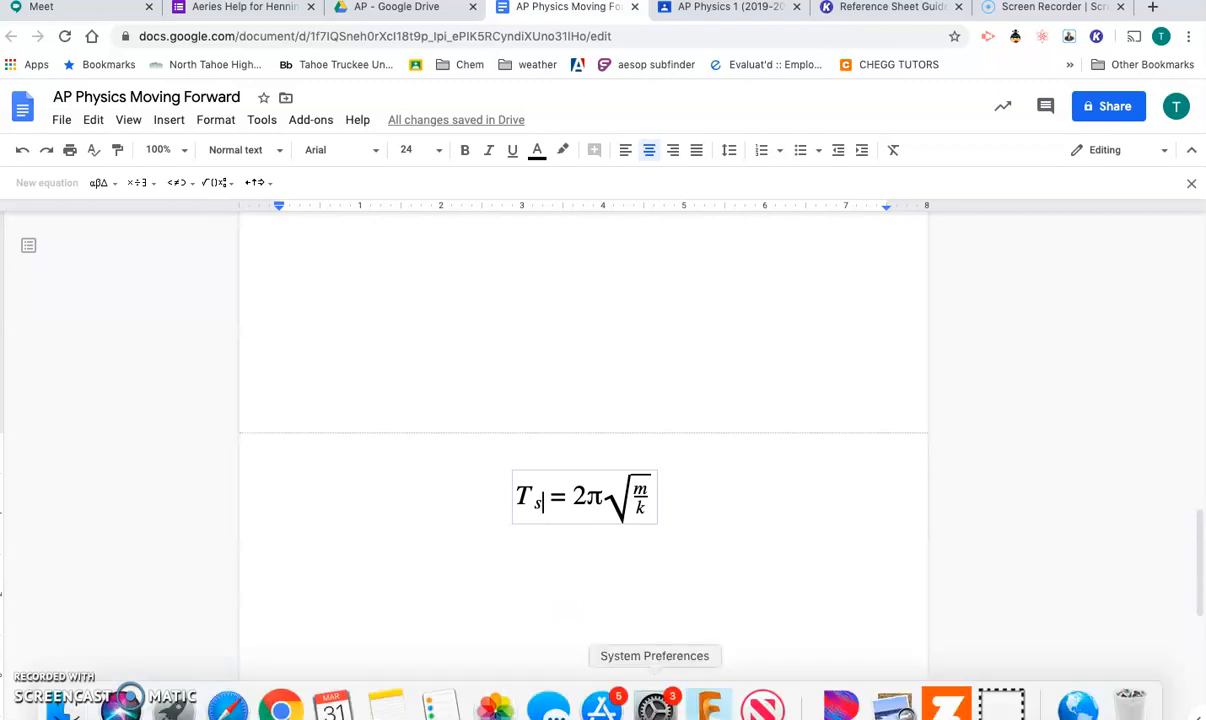
{"action": "mouse_move", "coordinate": [2, 717]}
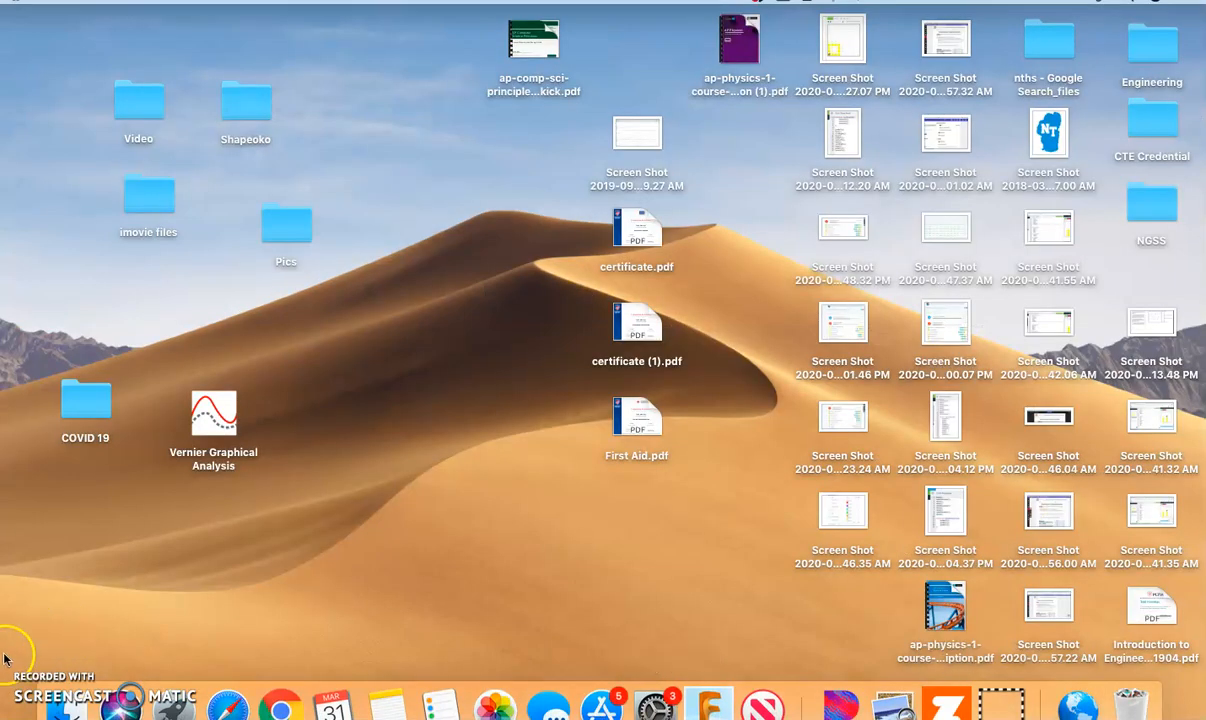